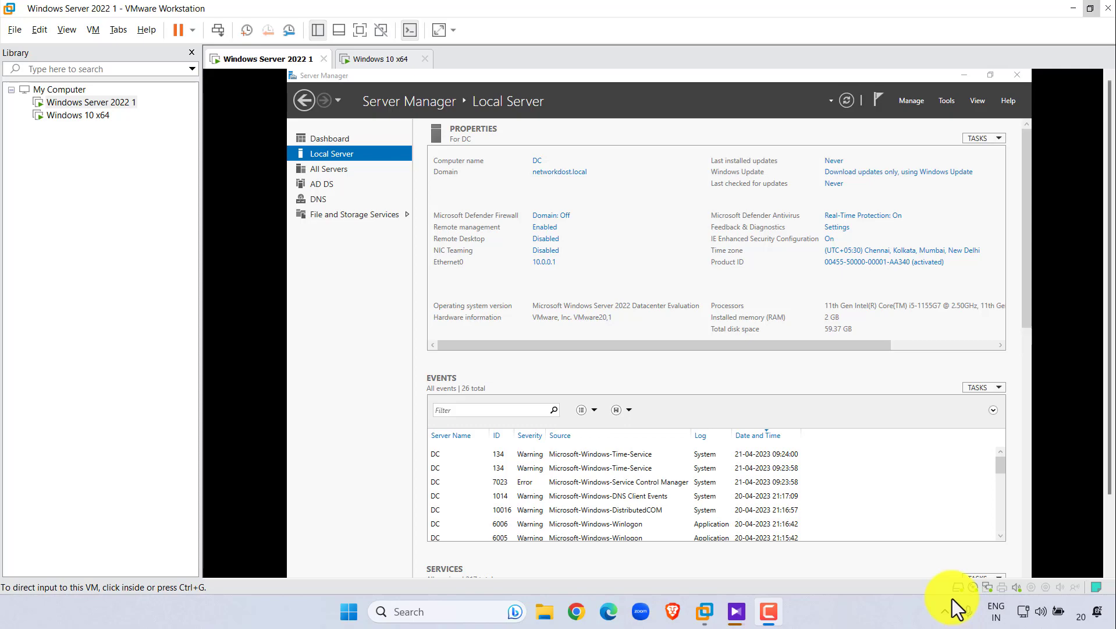
# Switch the VM to full screen and browse File Explorer to C:\Google Chrome.
pyautogui.click(359, 31)
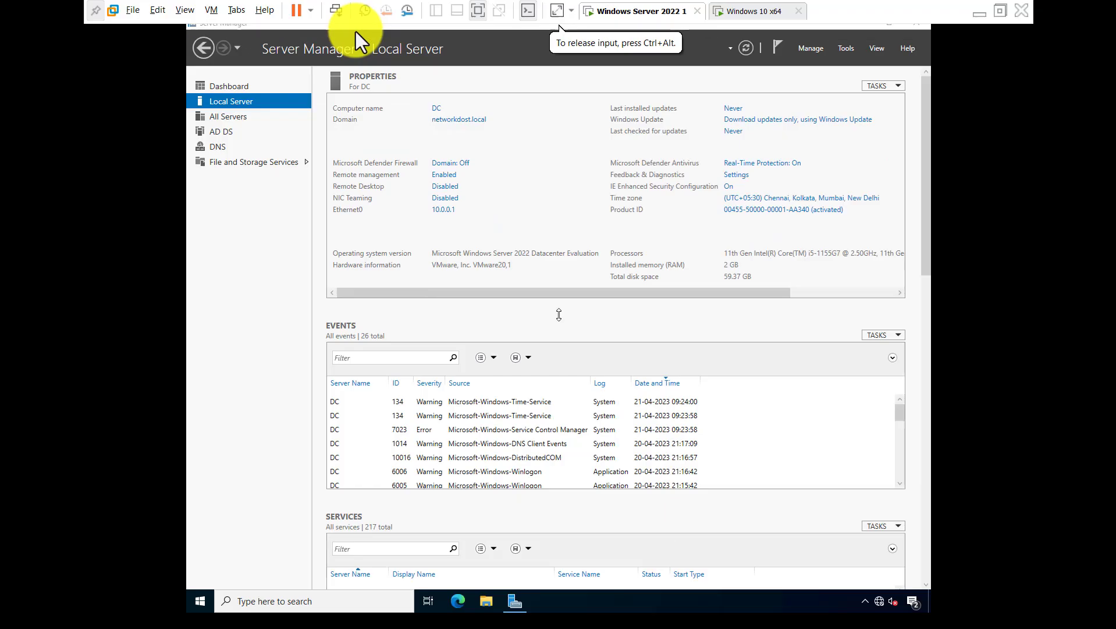
pyautogui.click(486, 601)
pyautogui.click(373, 269)
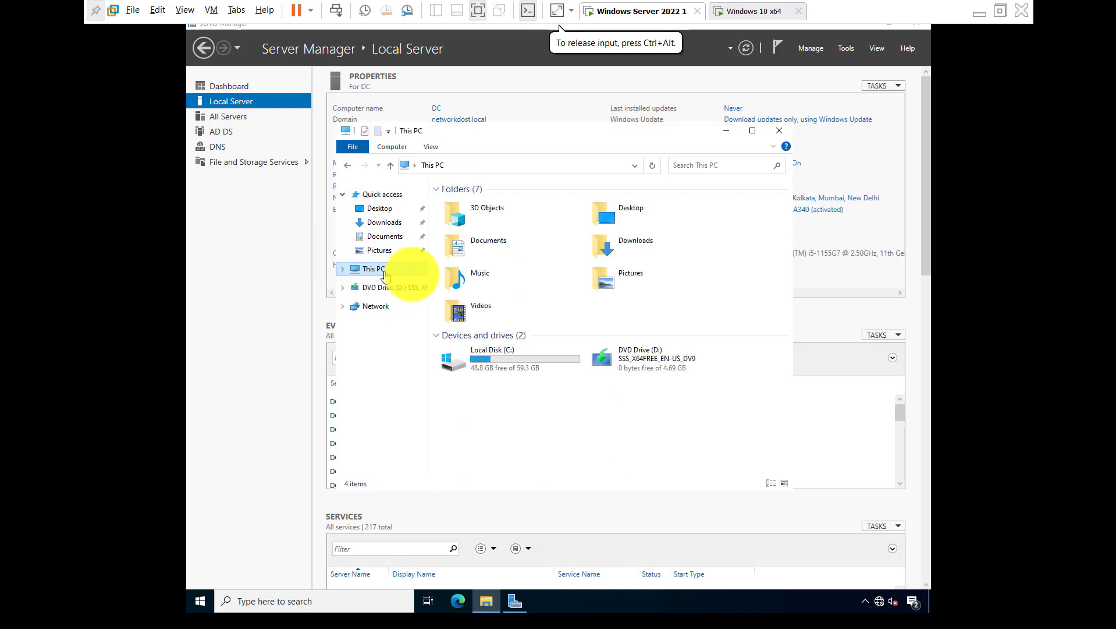
pyautogui.doubleClick(519, 360)
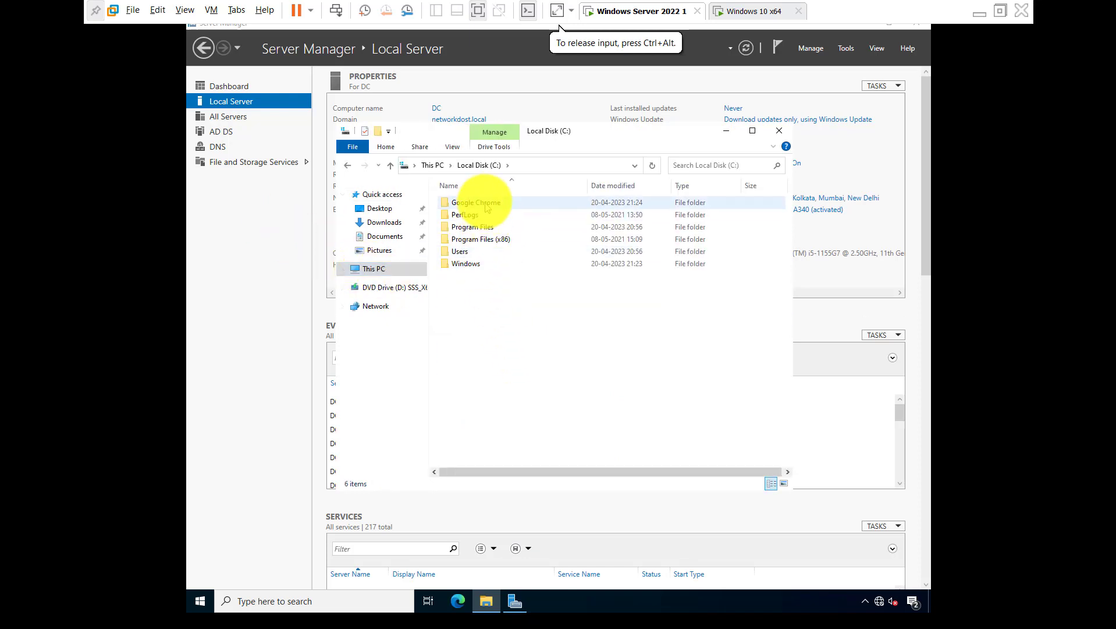
pyautogui.click(486, 203)
pyautogui.doubleClick(486, 204)
# Review the Chrome installer MSI's properties, then close the Google Chrome folder window.
pyautogui.rightClick(502, 209)
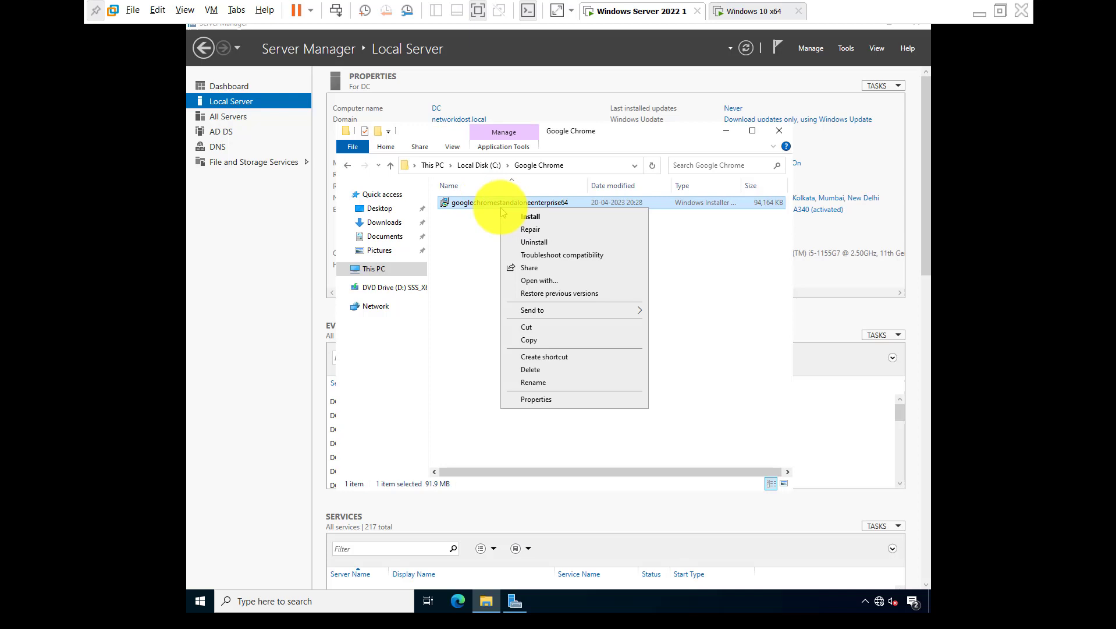
pyautogui.click(535, 399)
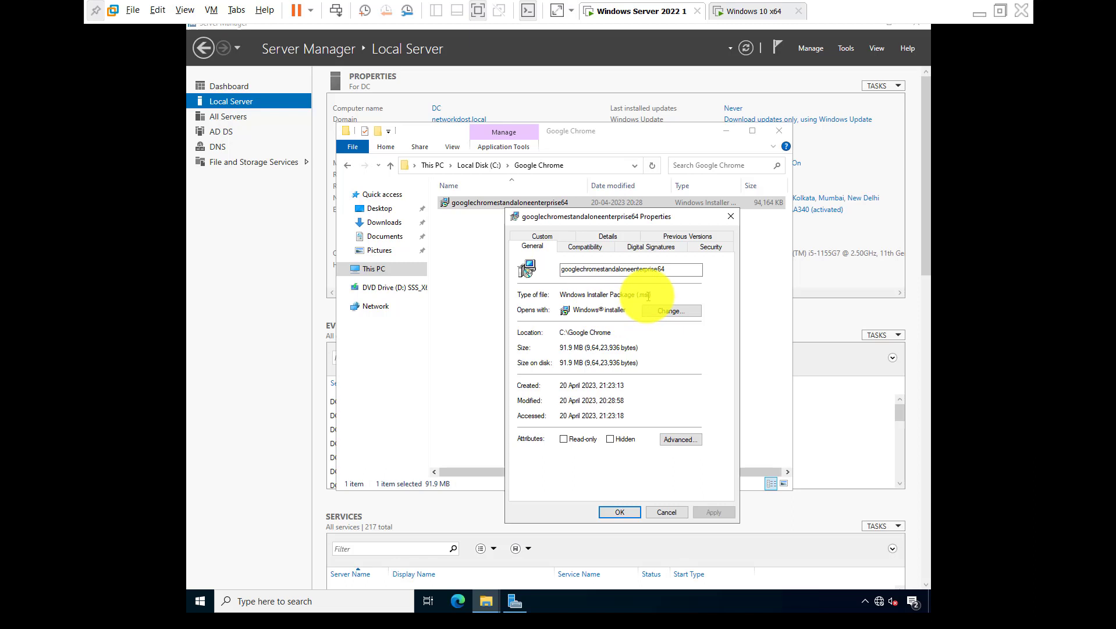
pyautogui.click(730, 219)
pyautogui.click(645, 259)
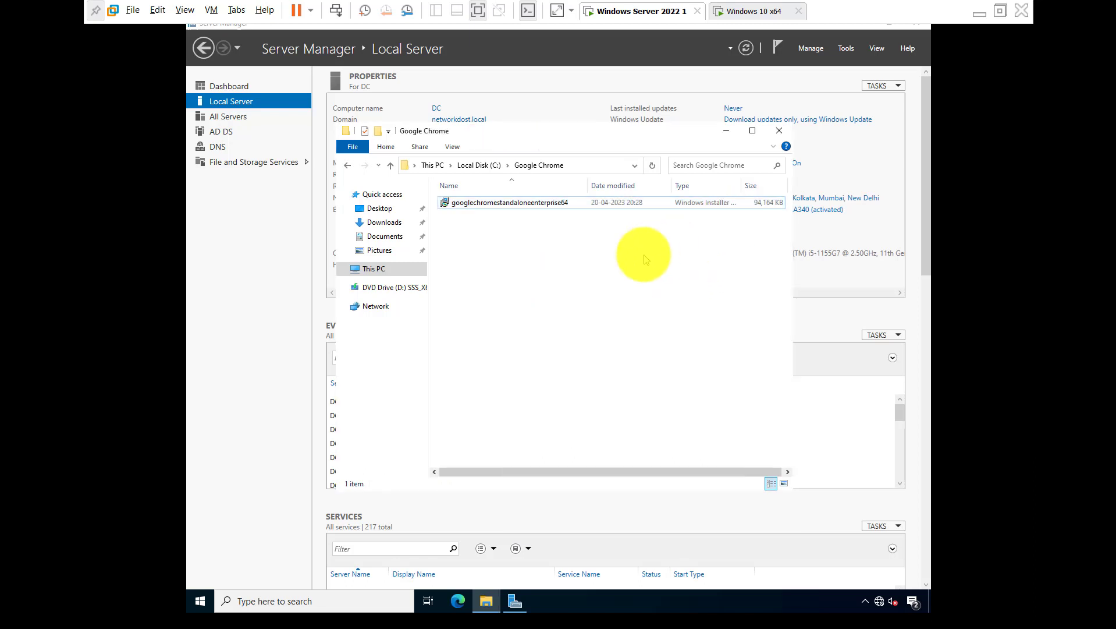
pyautogui.click(780, 130)
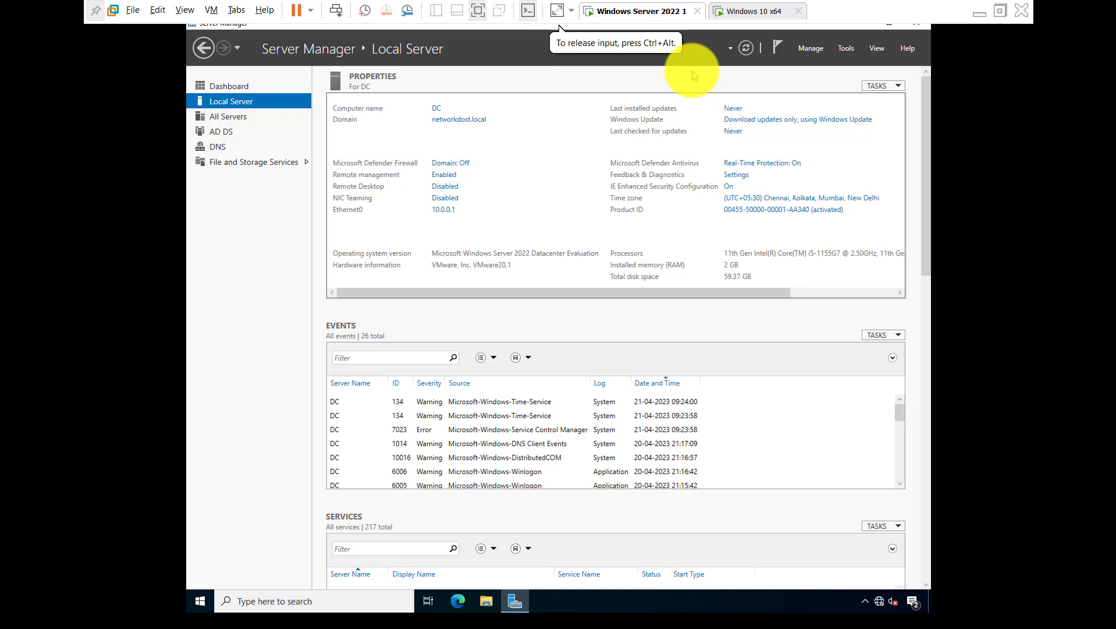
# In Active Directory Users and Computers, add an unprotected OU named IT under networkdost.local.
pyautogui.click(847, 50)
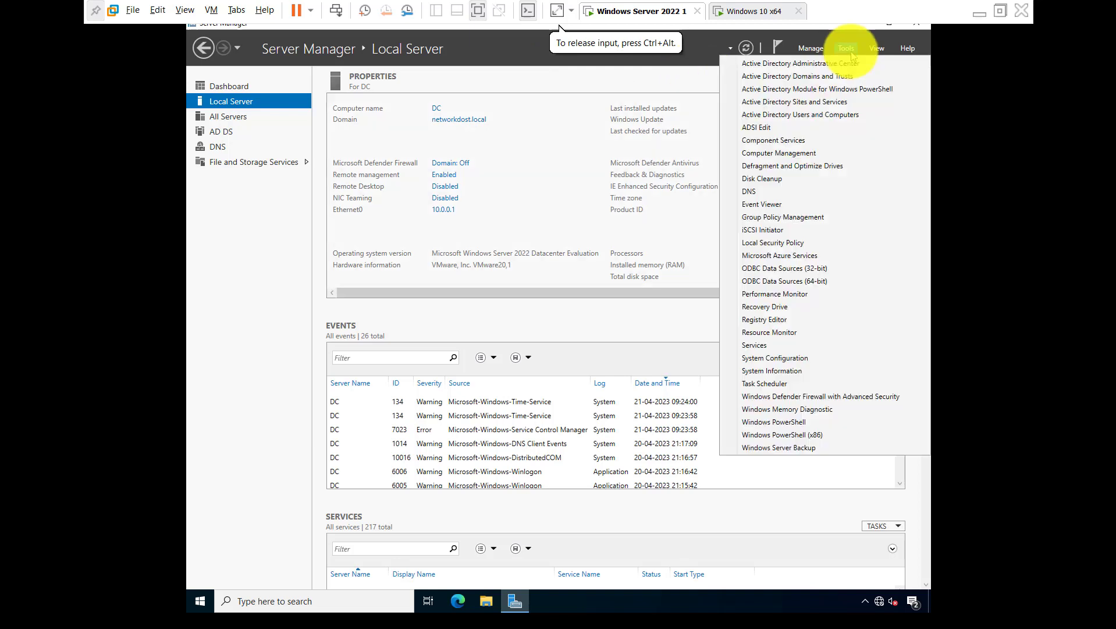
pyautogui.click(825, 115)
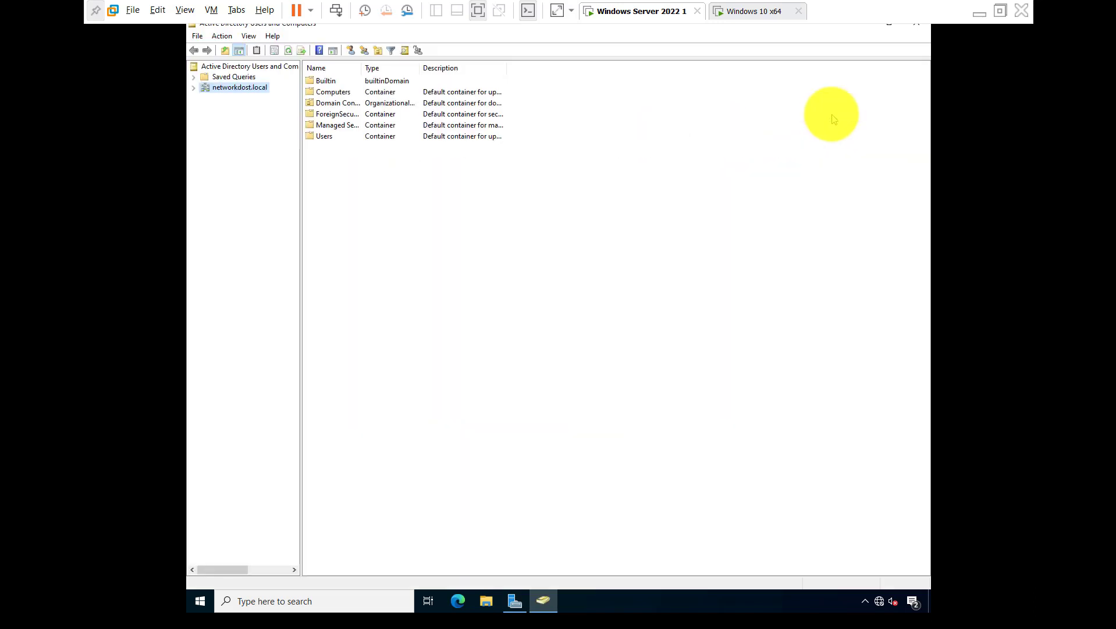
pyautogui.click(193, 87)
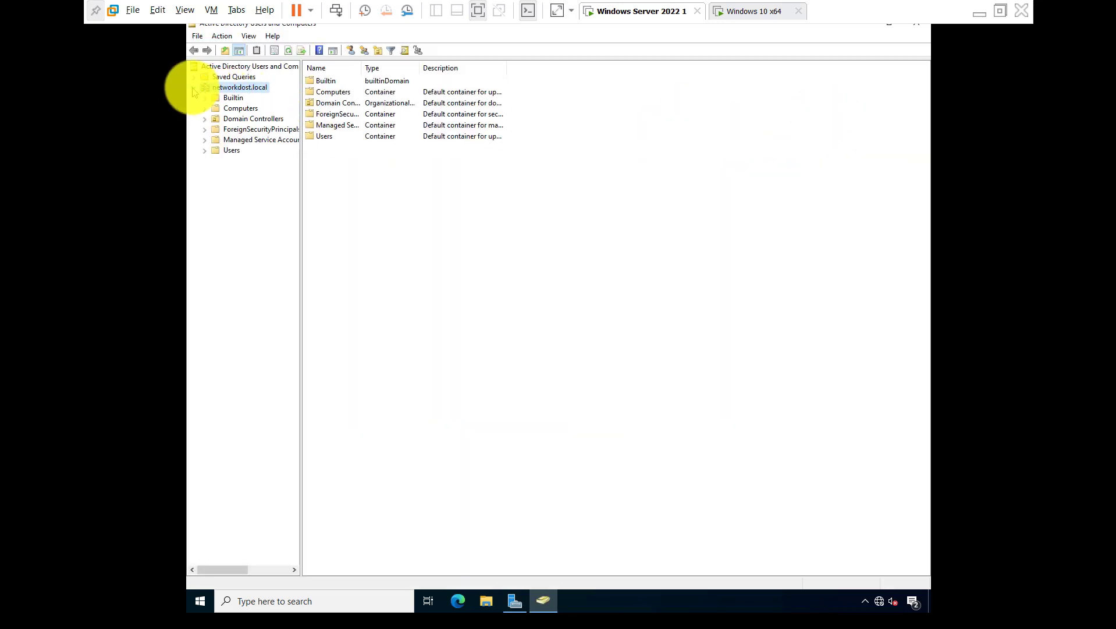
pyautogui.rightClick(223, 87)
pyautogui.moveTo(268, 177)
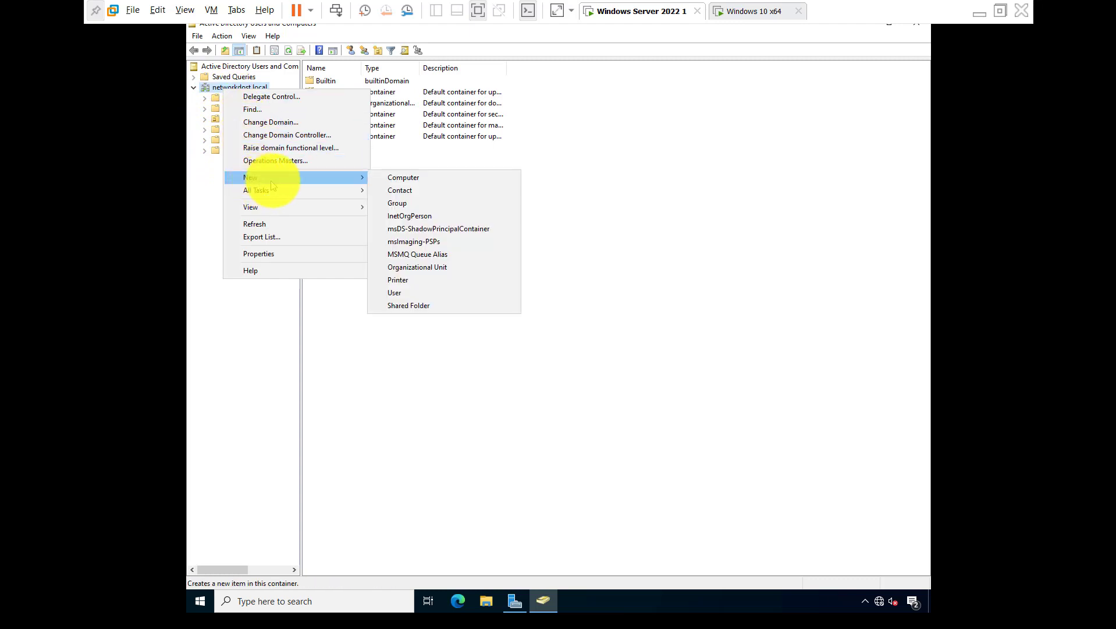
pyautogui.click(416, 267)
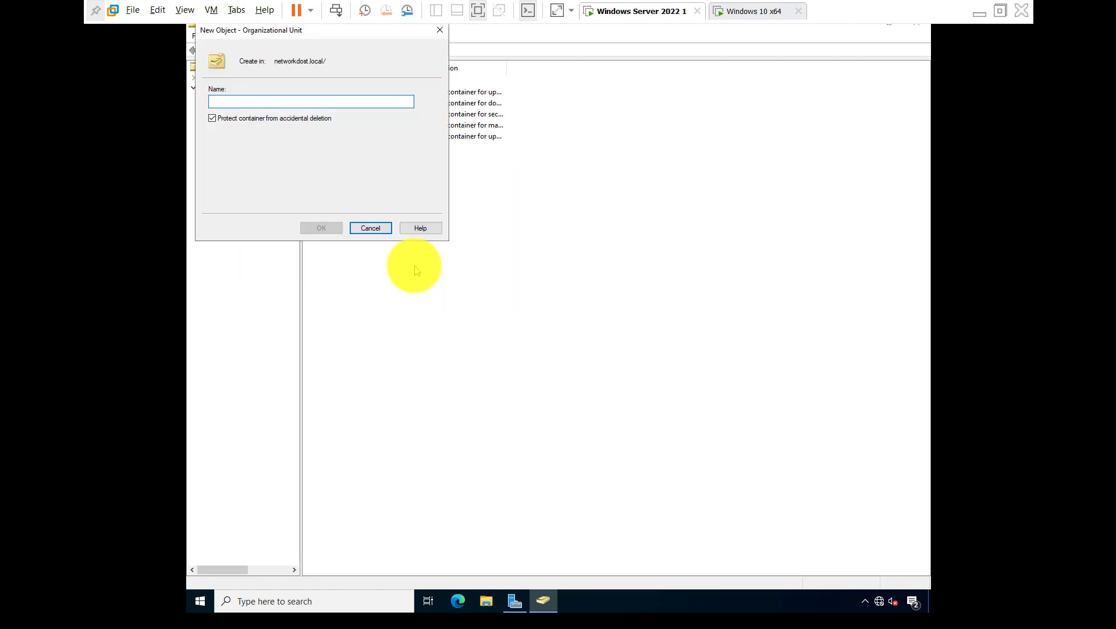
pyautogui.write('IT')
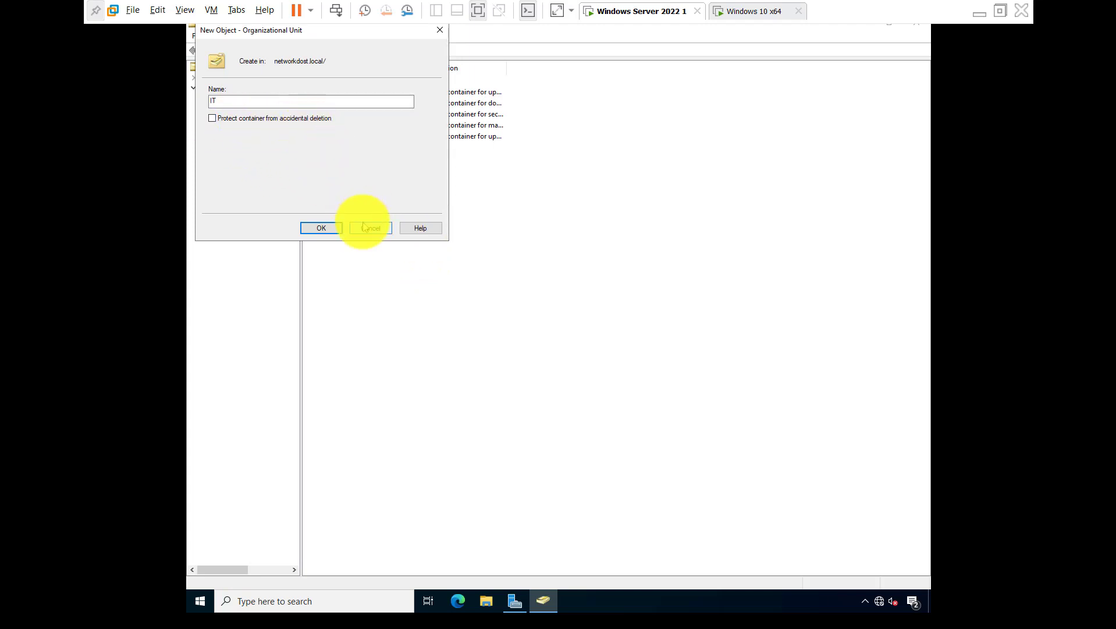
pyautogui.click(329, 227)
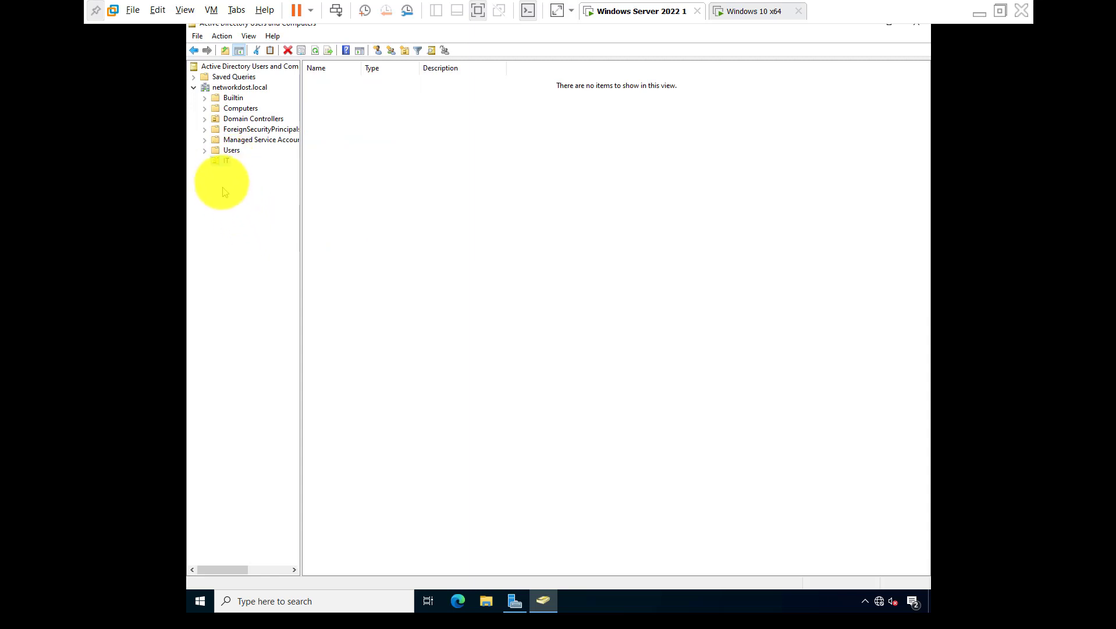
# Start a new user in the IT unit, entering the user's name and logon name.
pyautogui.rightClick(223, 160)
pyautogui.moveTo(265, 211)
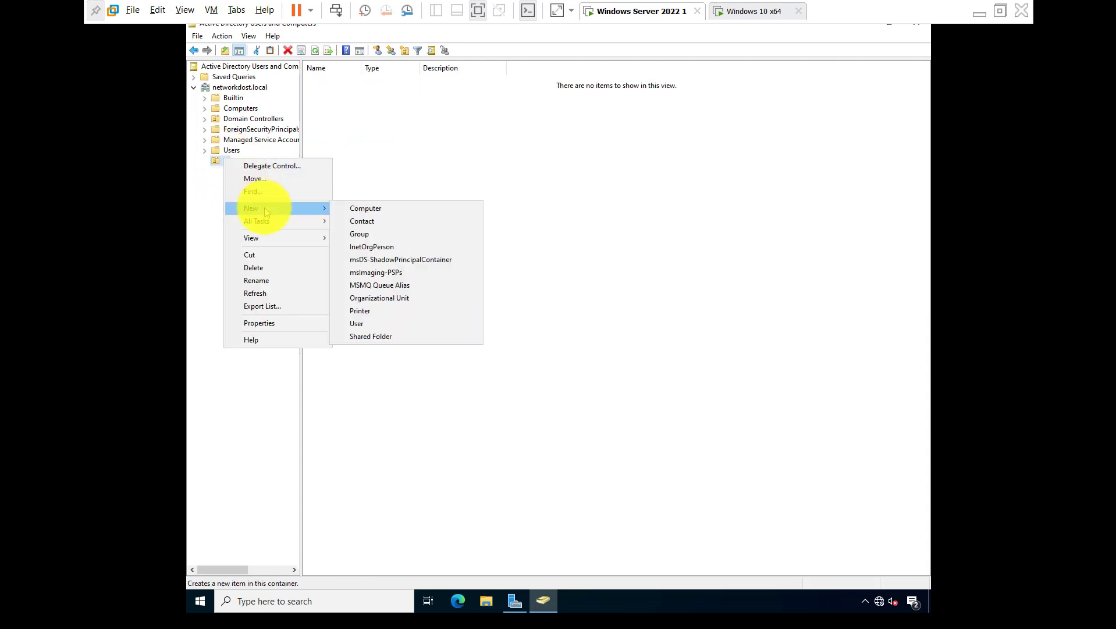
pyautogui.click(357, 323)
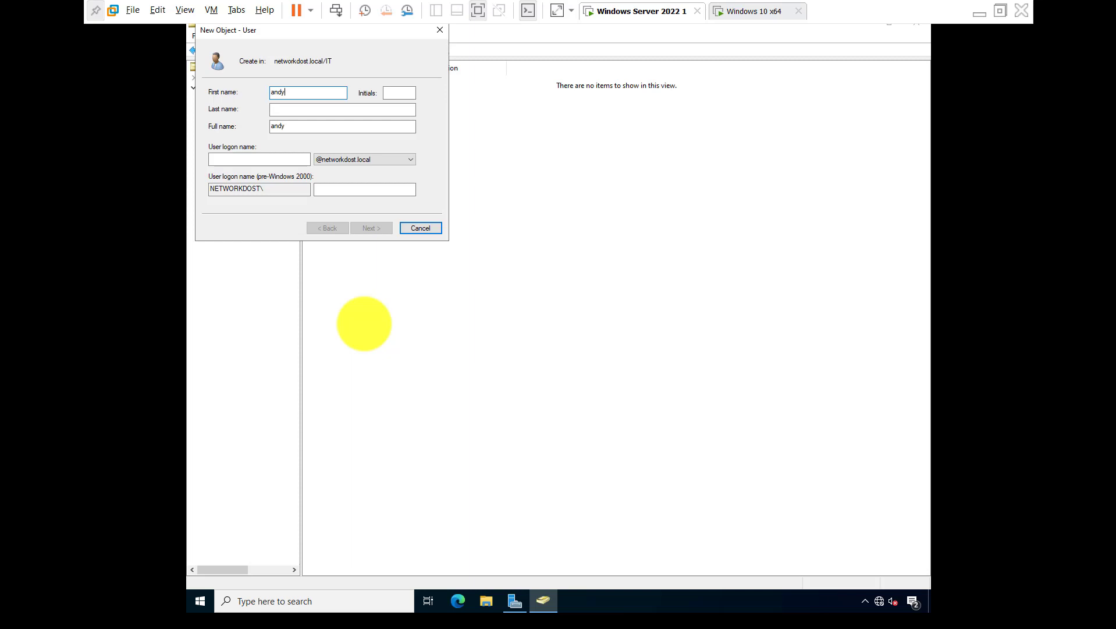
pyautogui.press('Tab')
pyautogui.press('Tab')
pyautogui.press('Tab')
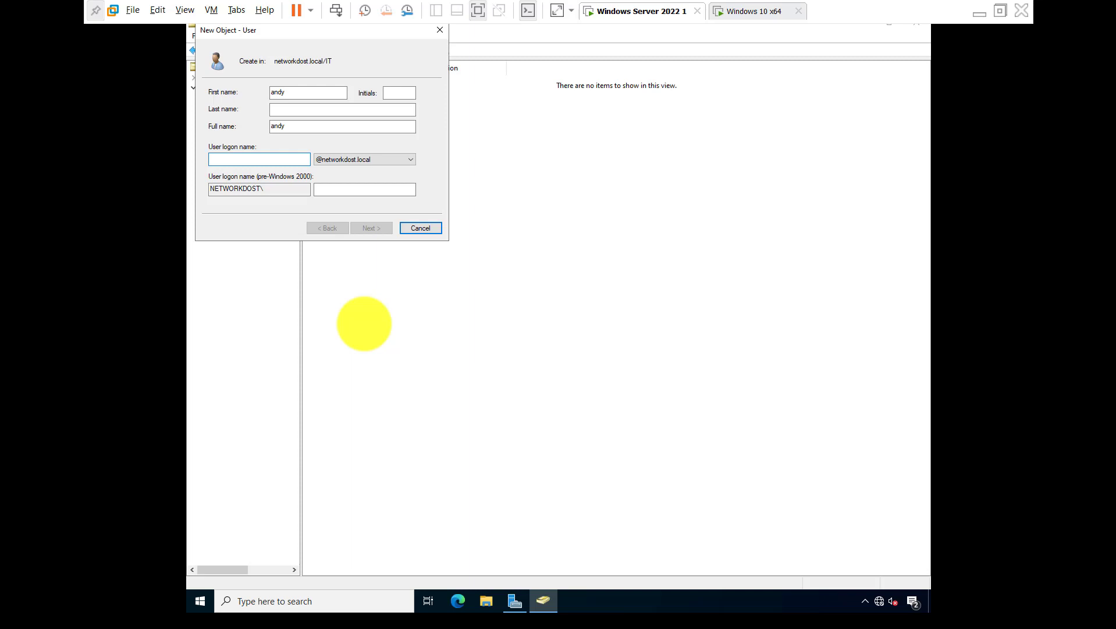
pyautogui.write('andy.loca')
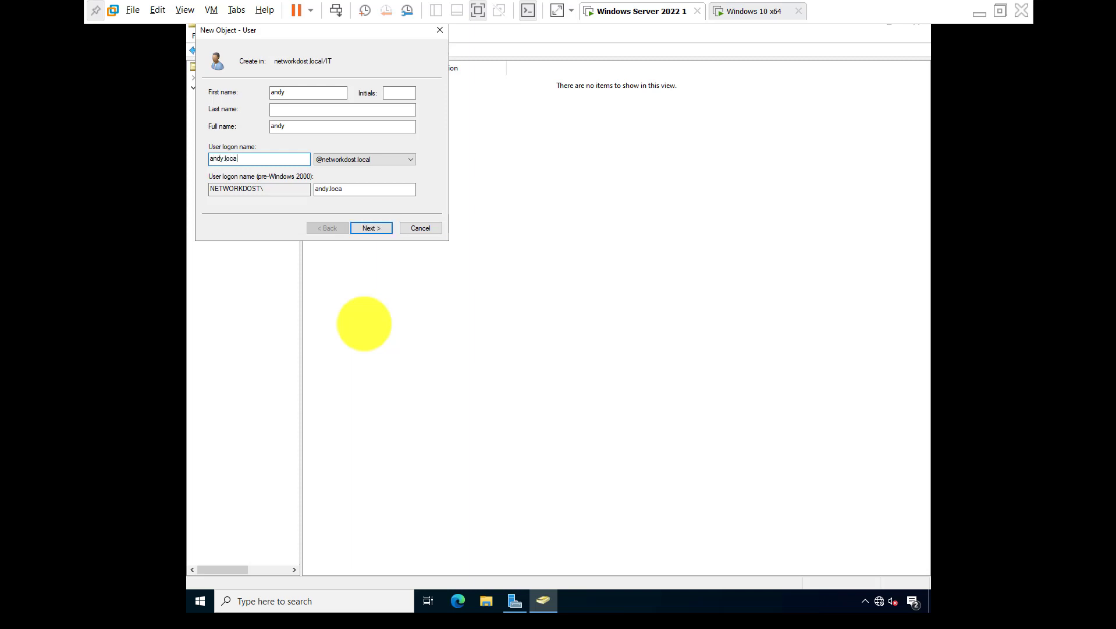
pyautogui.press('Tab')
pyautogui.press('Tab')
pyautogui.press('Tab')
pyautogui.press('Tab')
pyautogui.press('Tab')
pyautogui.press('Tab')
pyautogui.press('Tab')
pyautogui.press('Tab')
pyautogui.press('Tab')
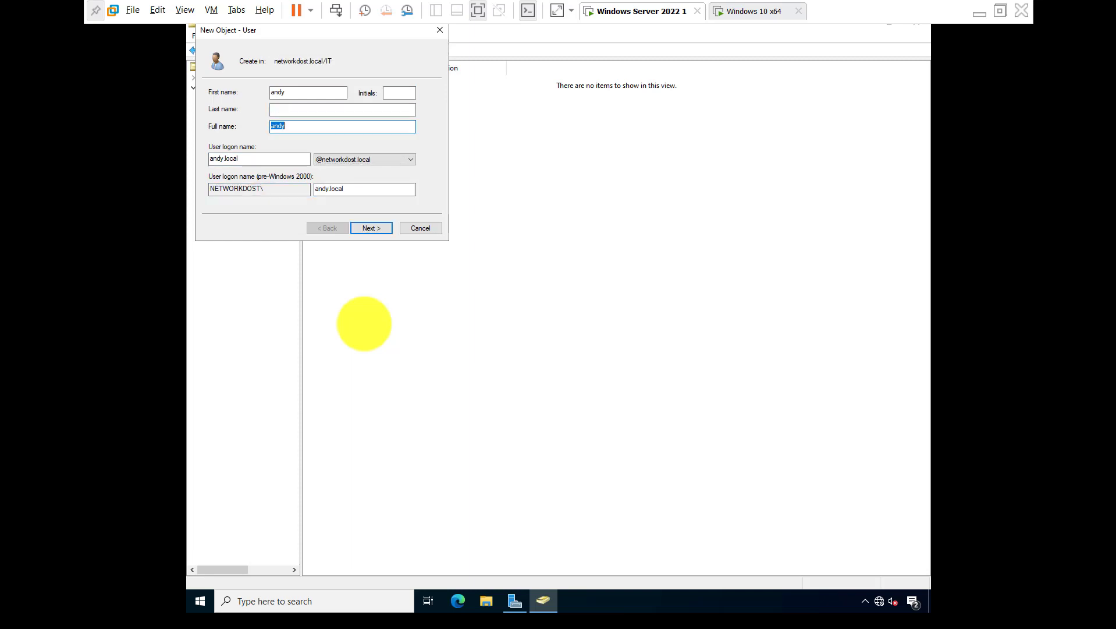
pyautogui.click(381, 228)
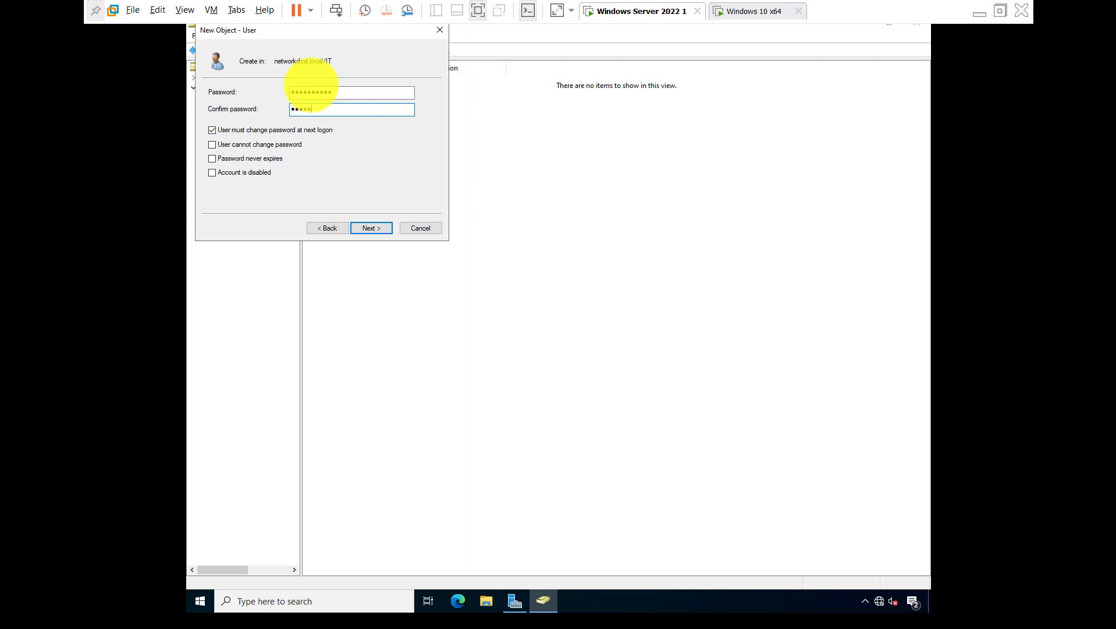
# Set the password to never expire and be unchangeable by the user, then finish creating the account.
pyautogui.click(273, 130)
pyautogui.click(274, 146)
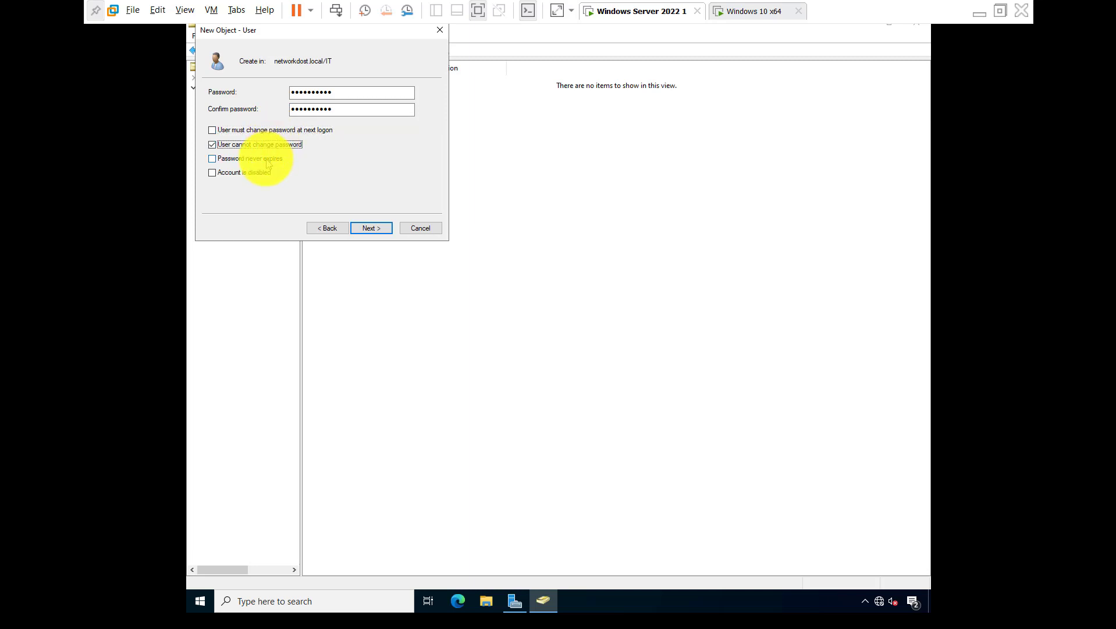
pyautogui.click(250, 158)
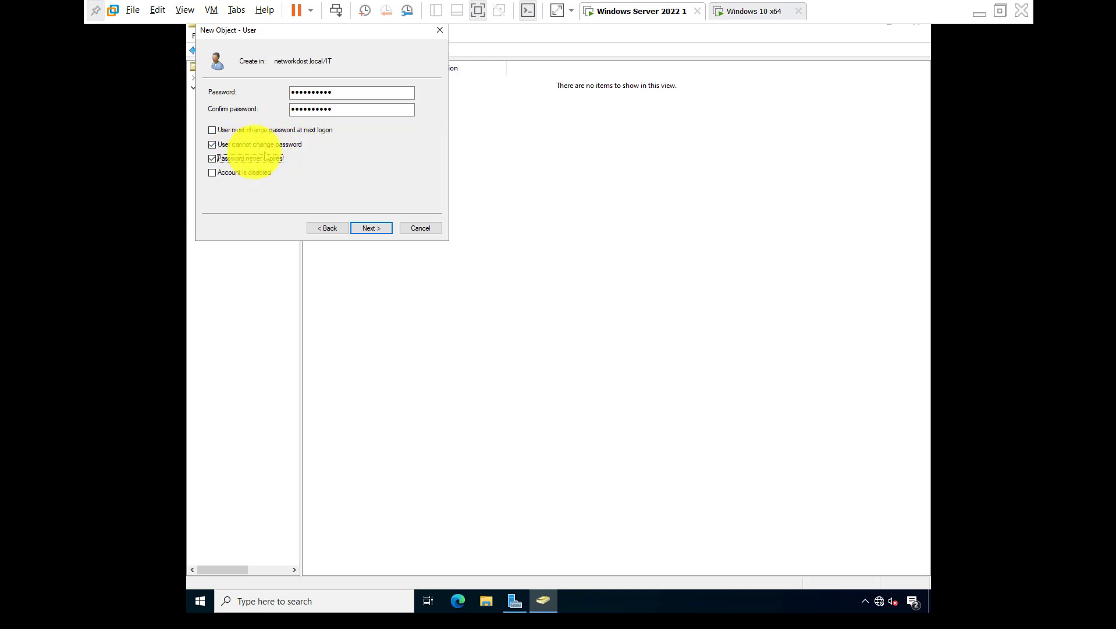
pyautogui.click(373, 230)
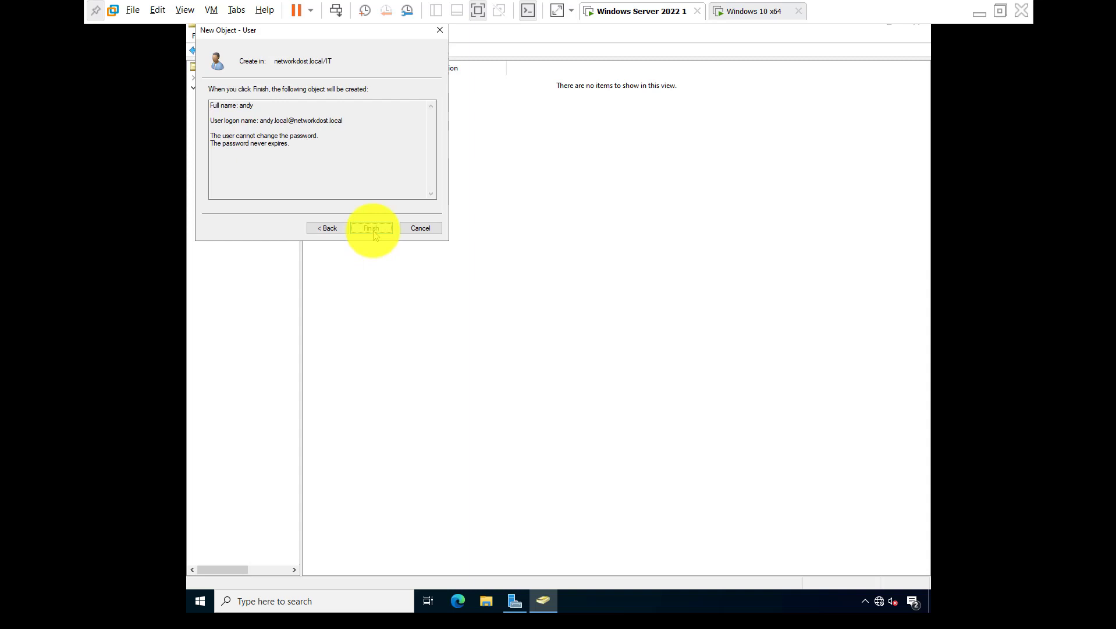
pyautogui.click(371, 228)
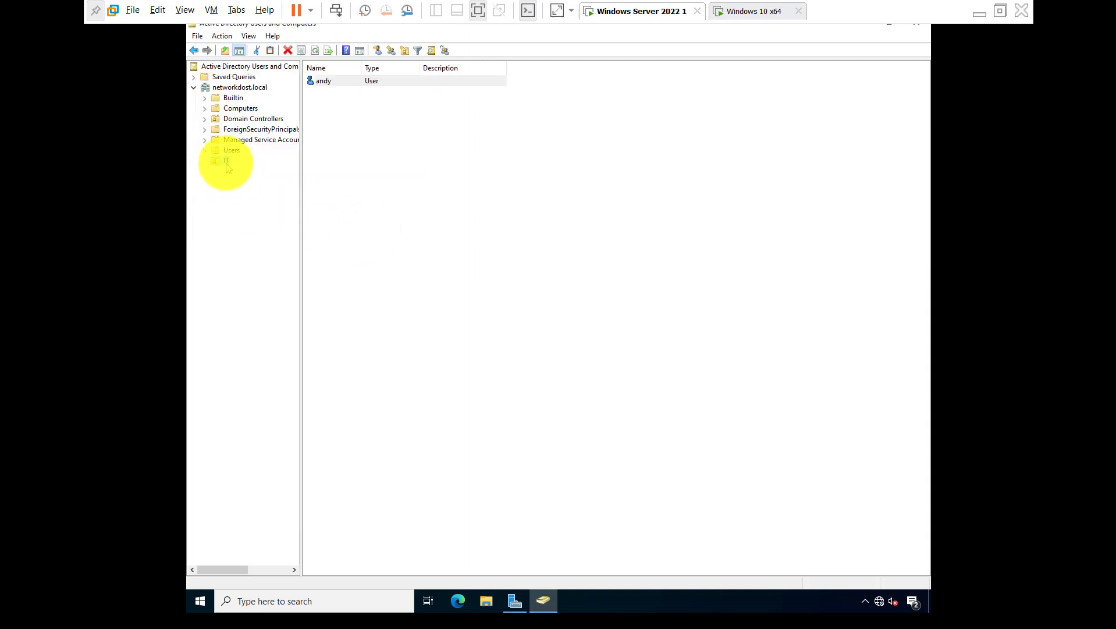
pyautogui.click(328, 94)
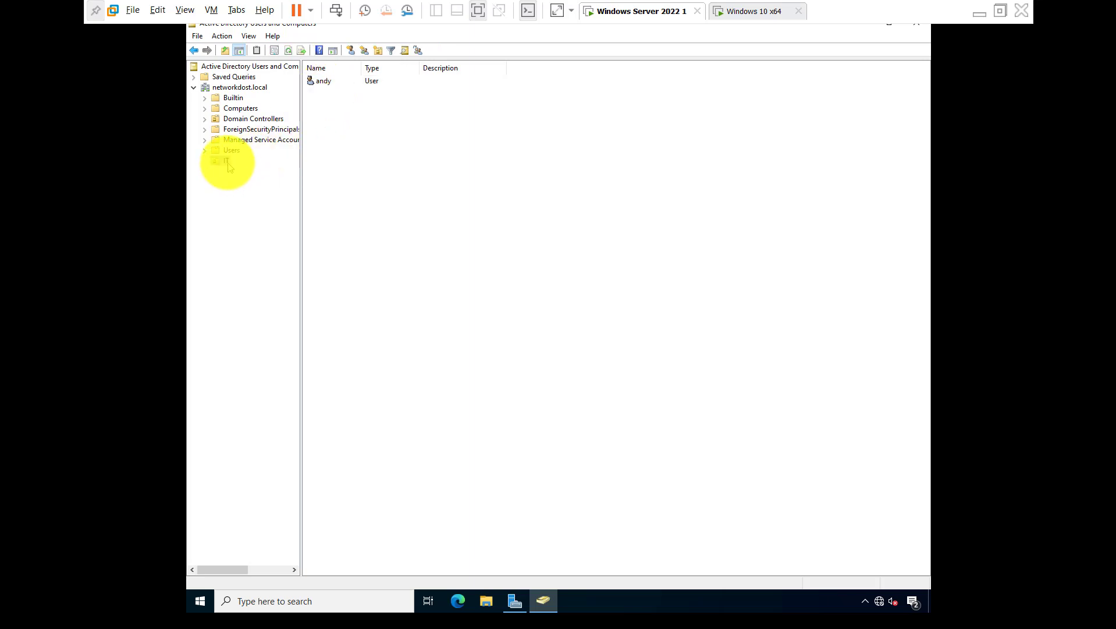
# Close Active Directory Users and Computers and browse File Explorer to the C: drive.
pyautogui.click(918, 24)
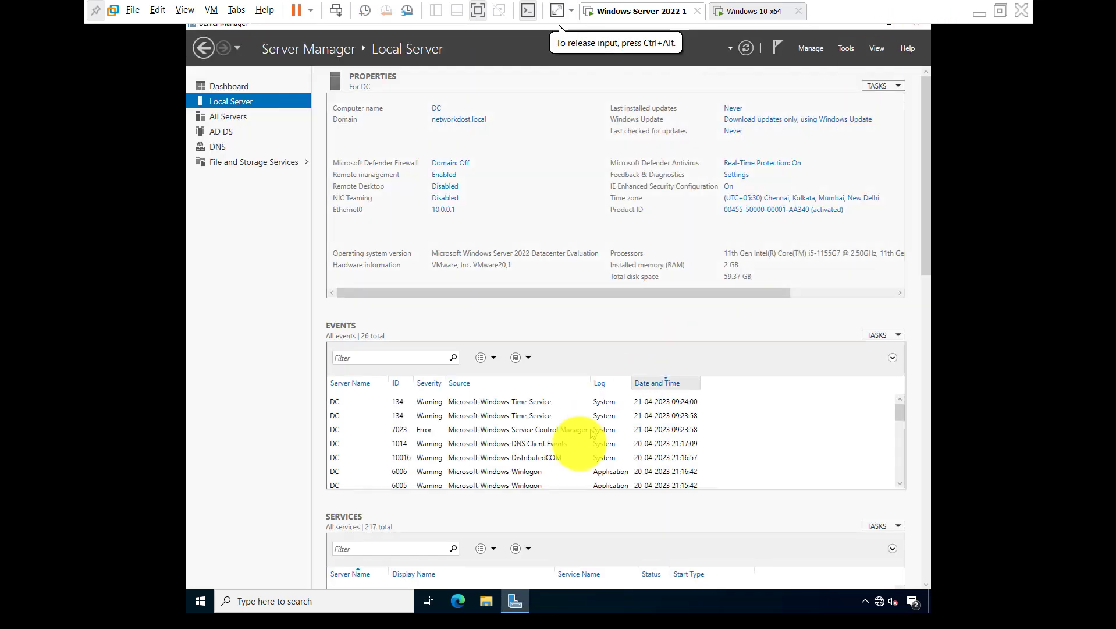
pyautogui.click(487, 601)
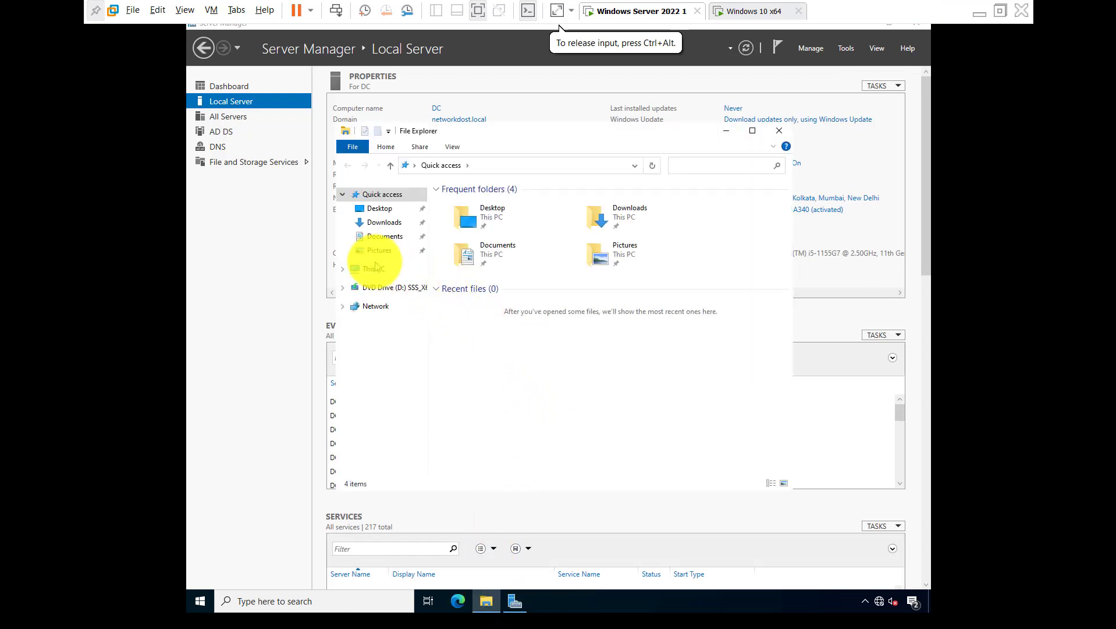
pyautogui.click(374, 268)
pyautogui.doubleClick(473, 355)
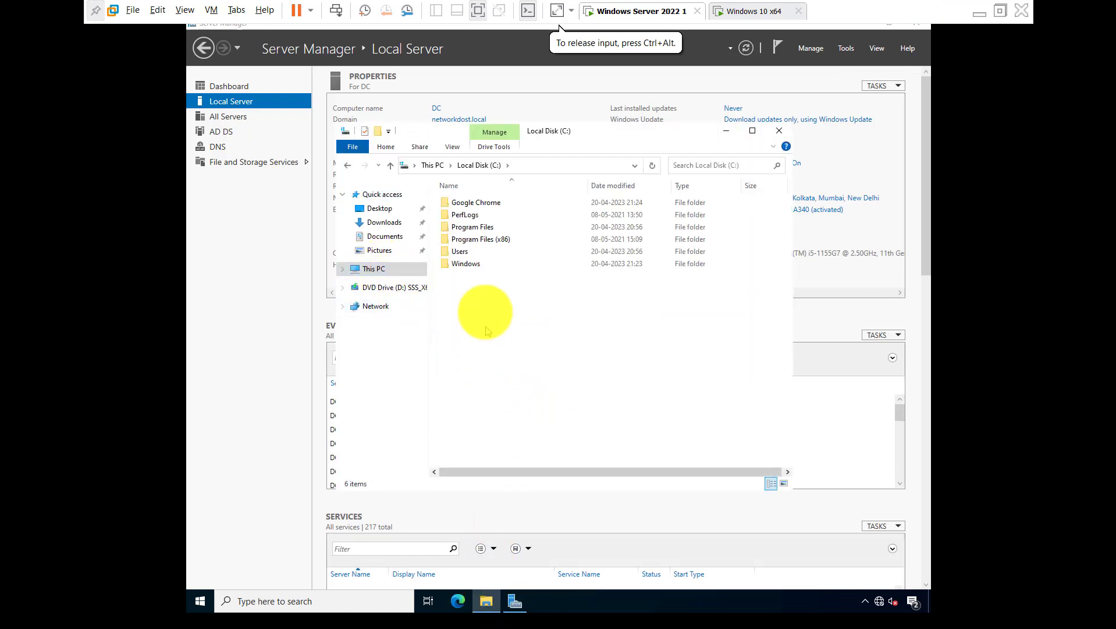
pyautogui.doubleClick(476, 202)
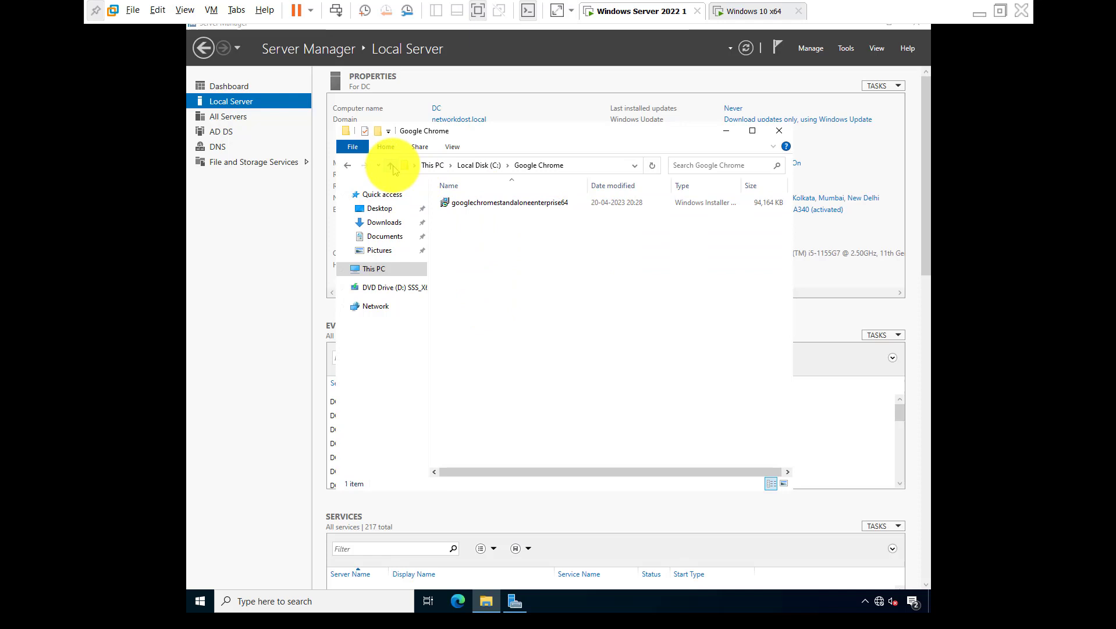
pyautogui.click(392, 166)
# Share the Google Chrome folder via Advanced Sharing with no files available offline.
pyautogui.rightClick(477, 203)
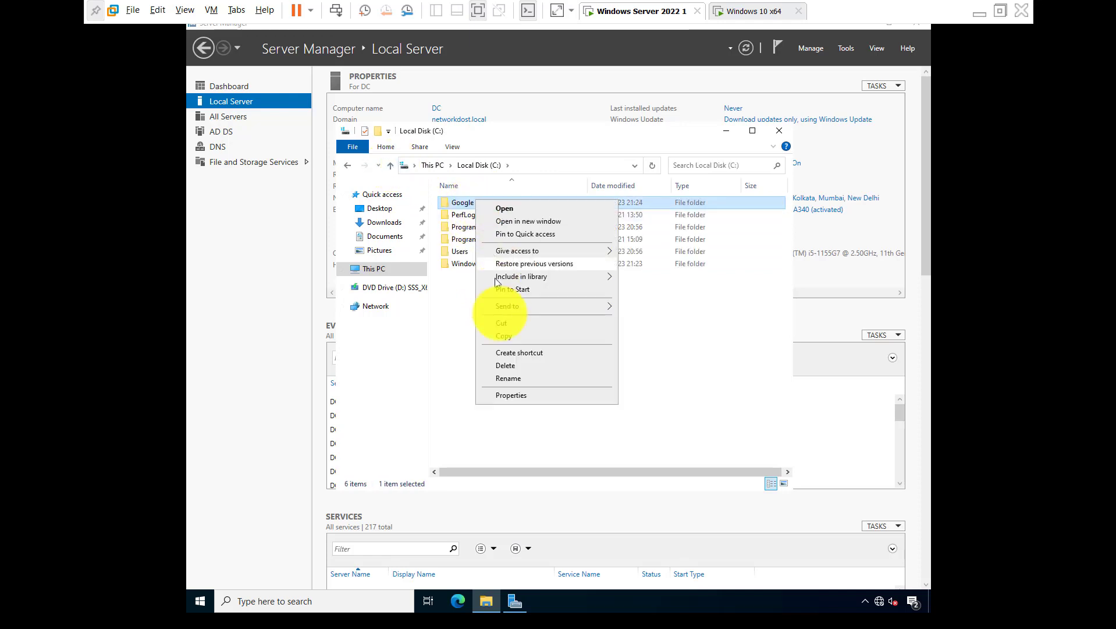
pyautogui.click(514, 397)
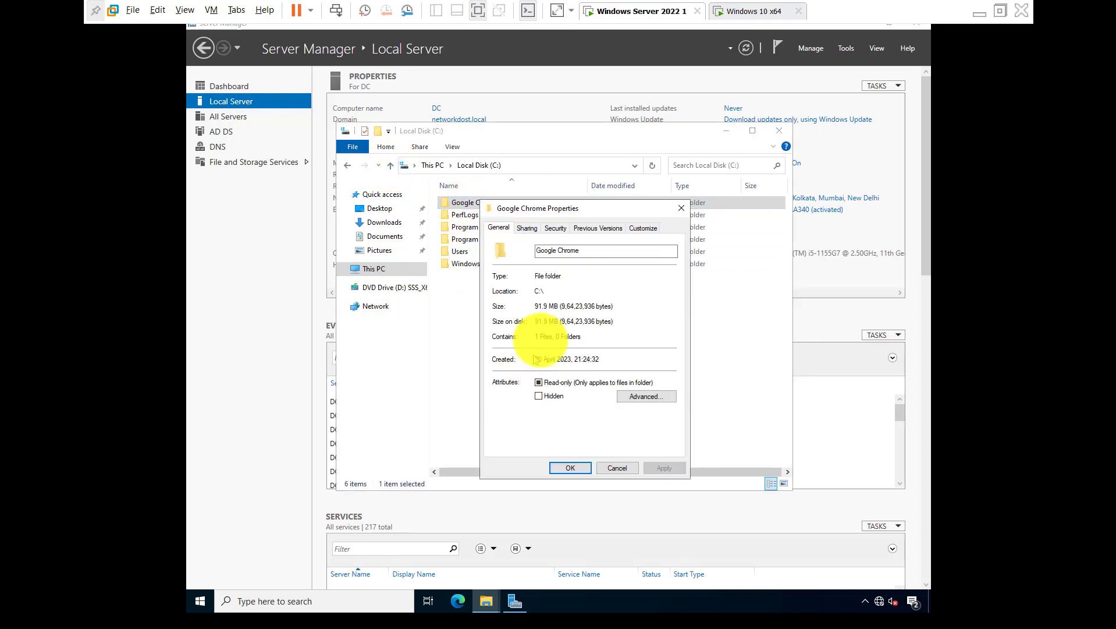
pyautogui.click(534, 230)
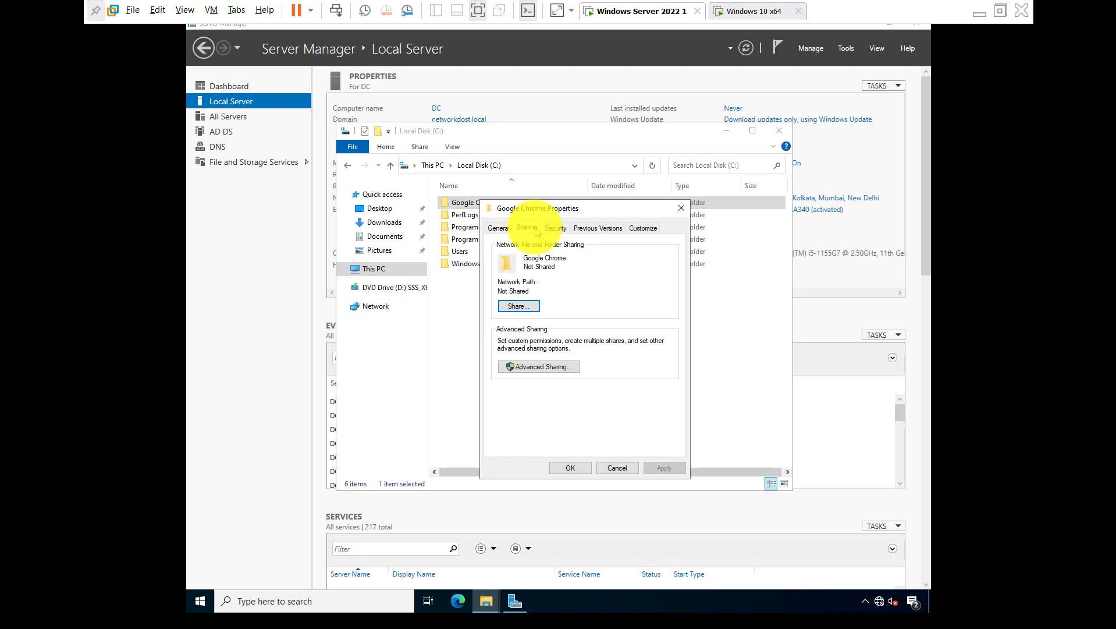
pyautogui.click(527, 366)
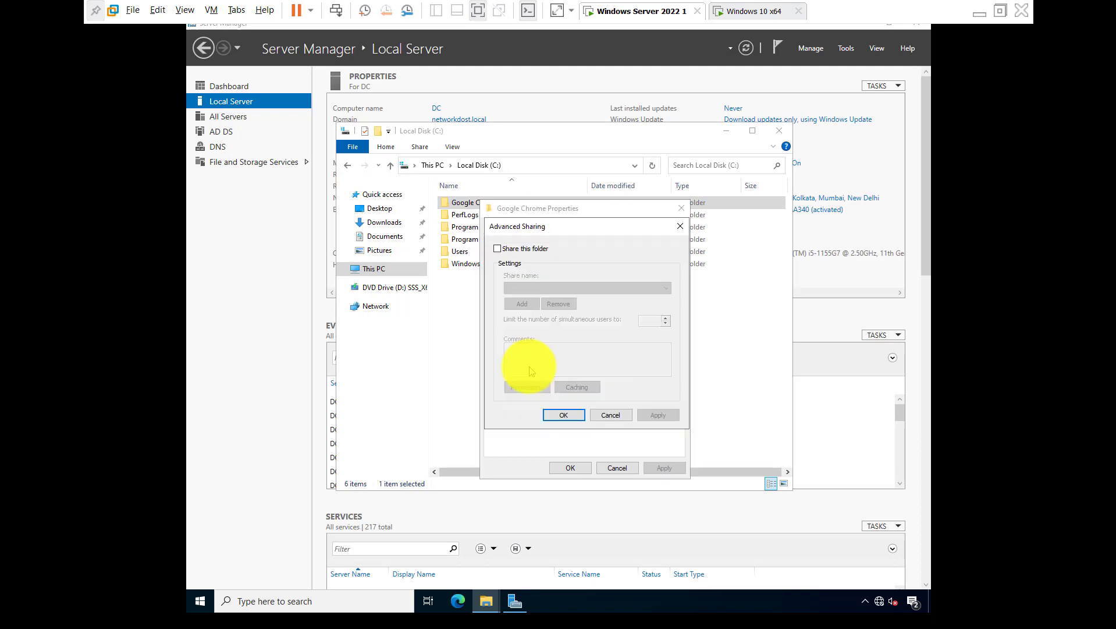
pyautogui.click(512, 248)
pyautogui.click(584, 389)
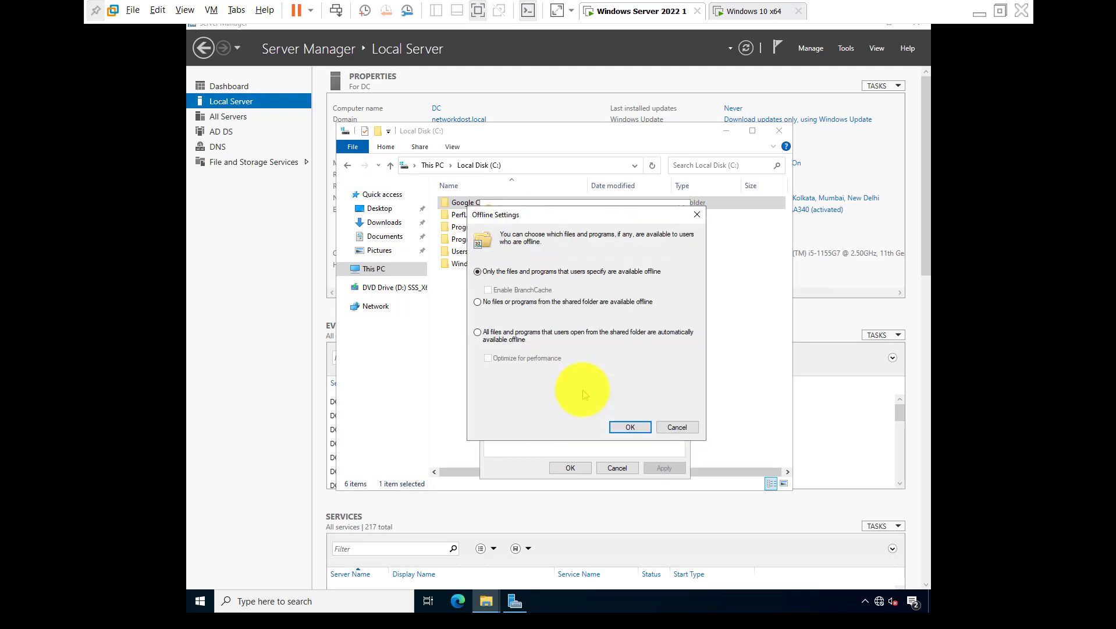
pyautogui.click(518, 303)
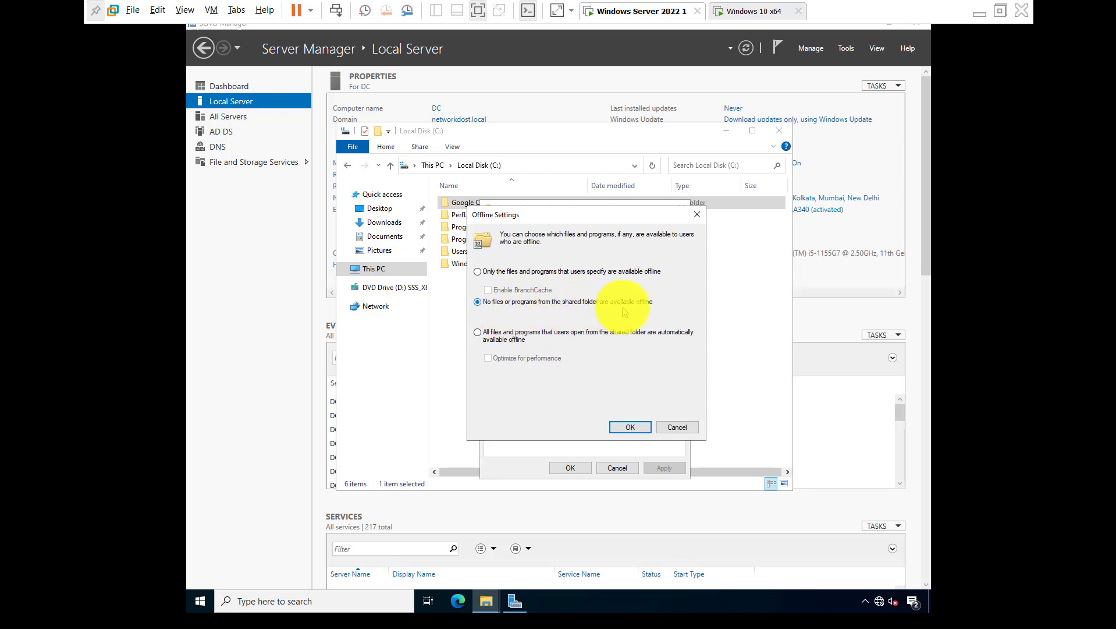
# Grant Domain Users read permission on the Google Chrome share and apply the sharing settings.
pyautogui.click(629, 427)
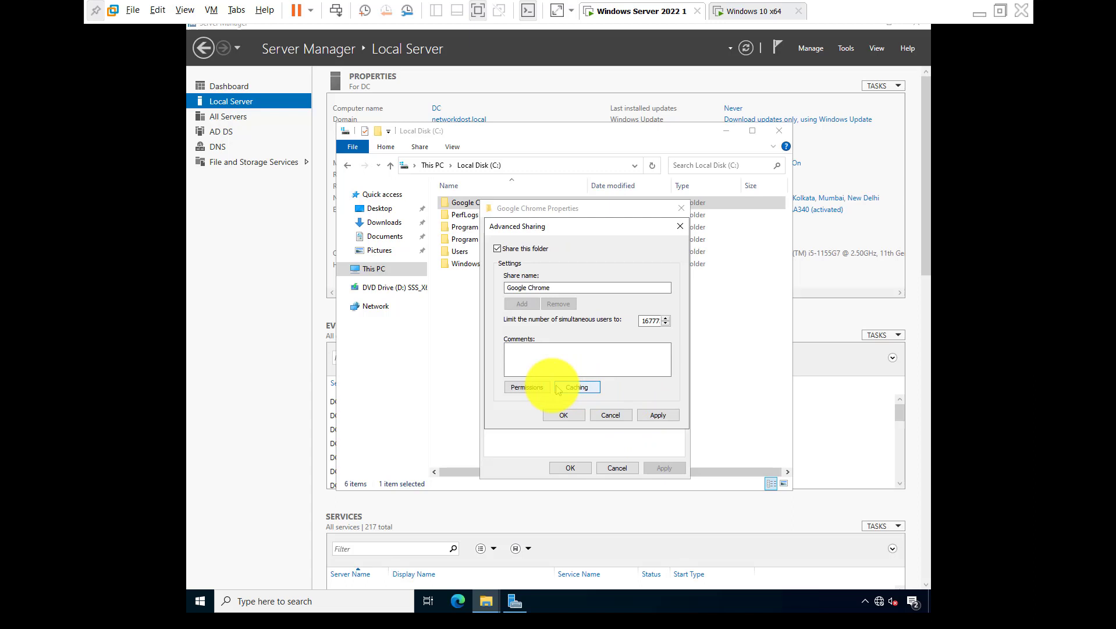
pyautogui.click(526, 387)
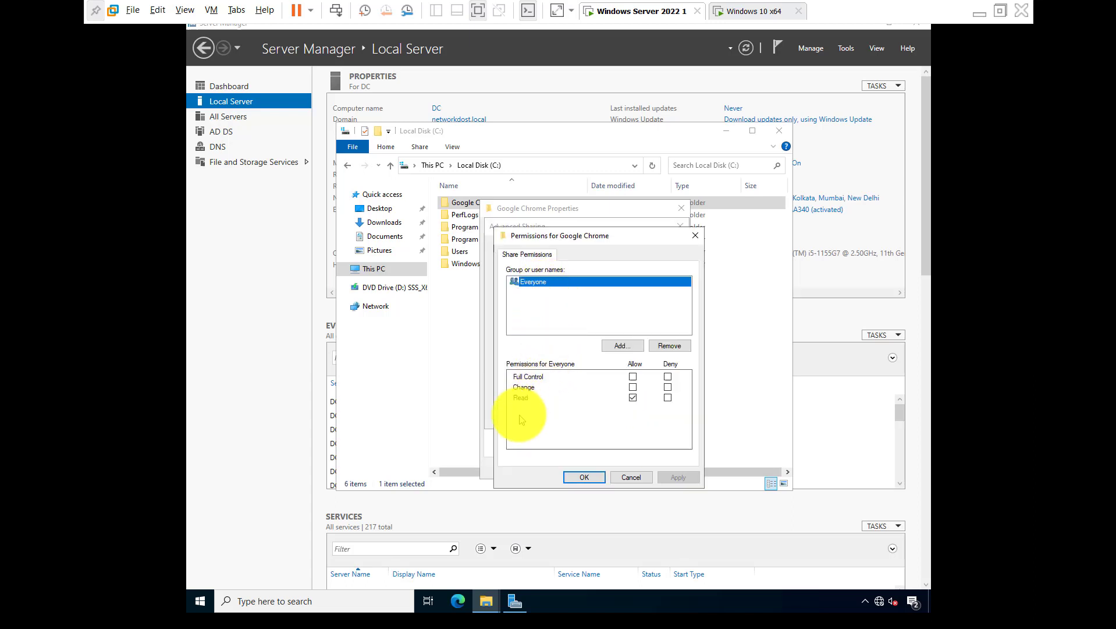
pyautogui.click(620, 347)
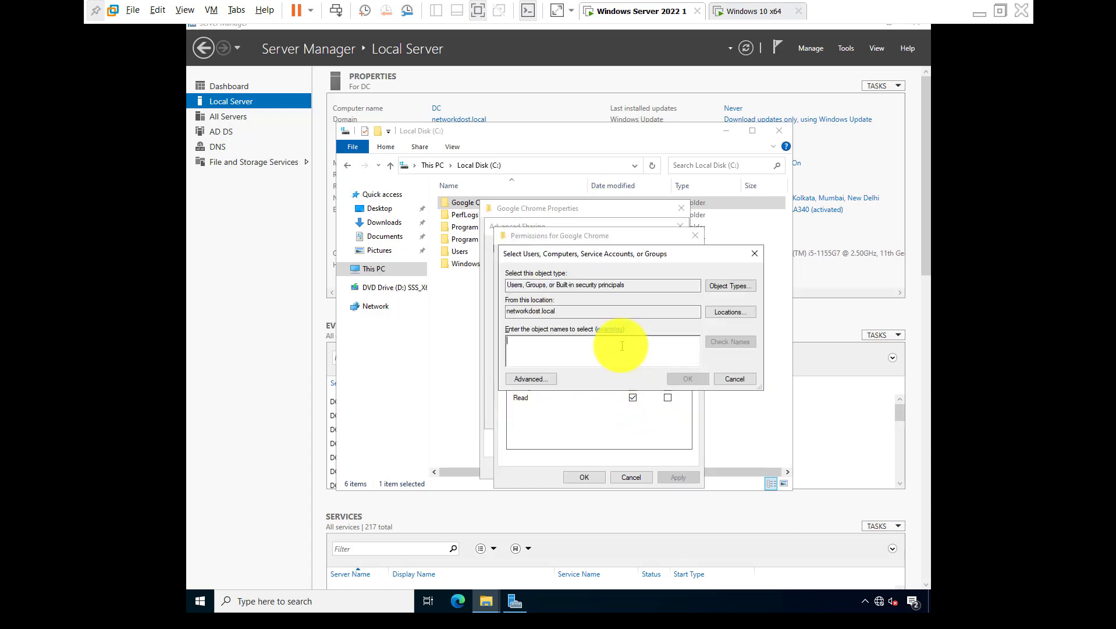
pyautogui.write('domain')
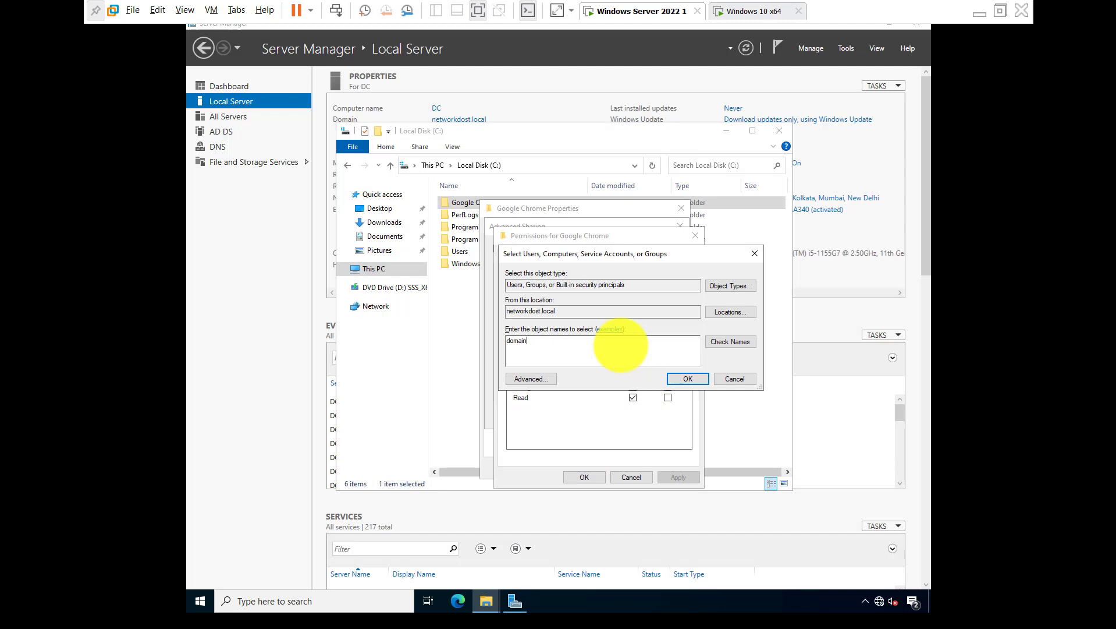
pyautogui.click(734, 343)
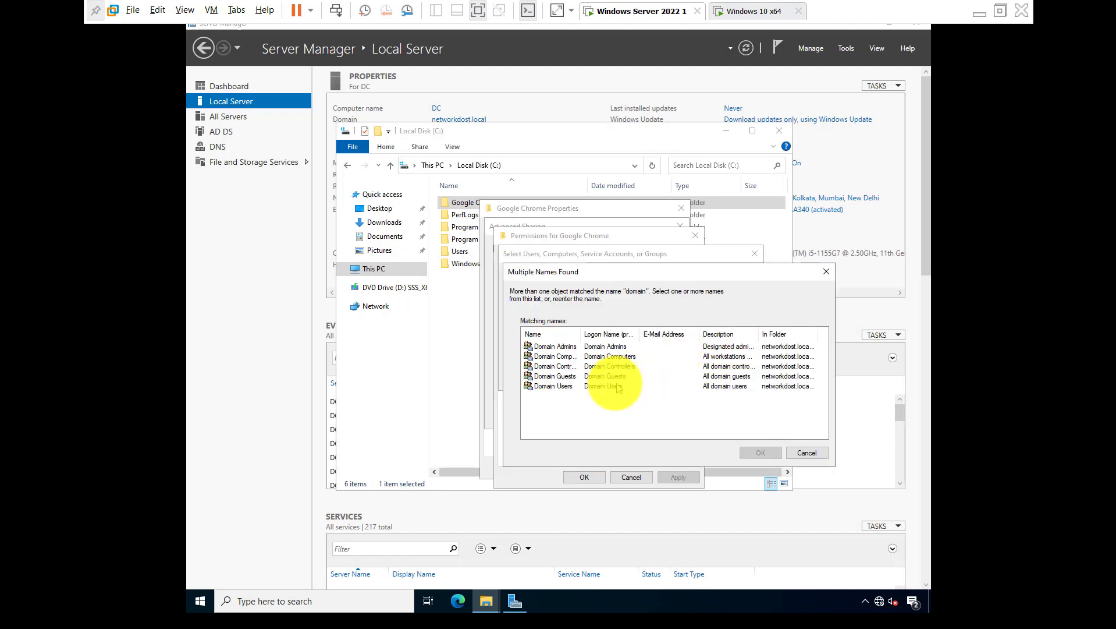
pyautogui.doubleClick(567, 387)
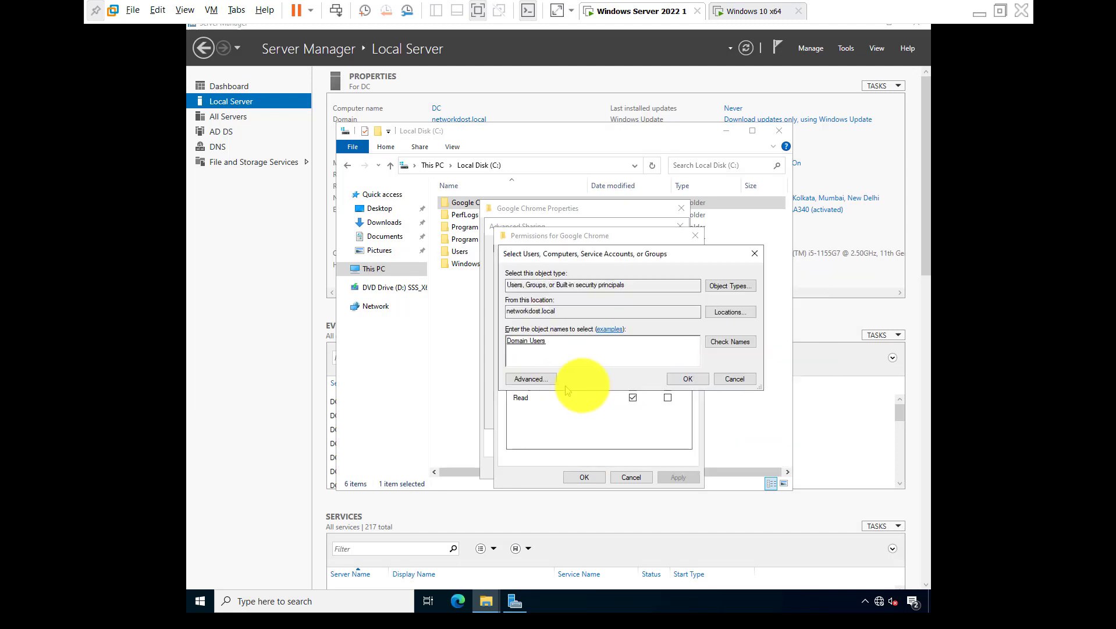
pyautogui.click(677, 379)
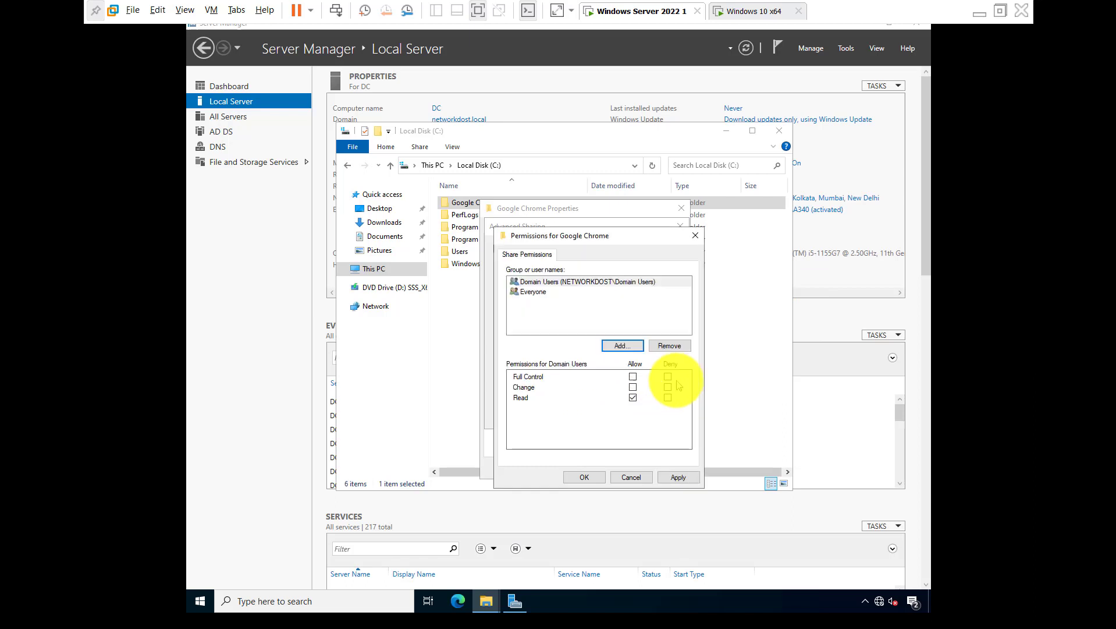
pyautogui.click(678, 477)
pyautogui.click(600, 480)
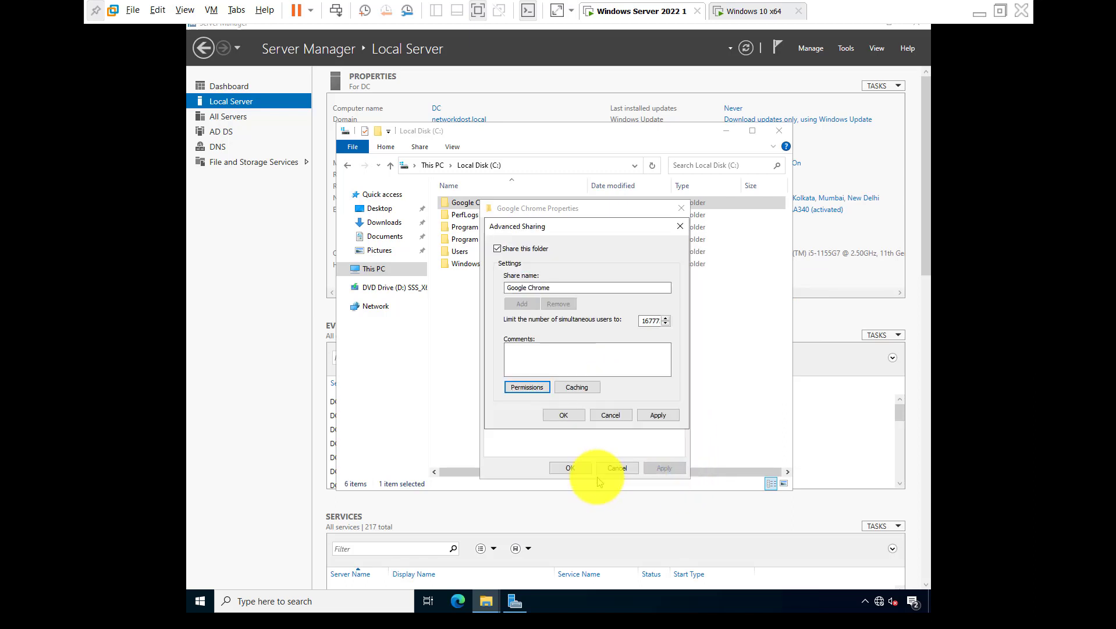
pyautogui.click(658, 415)
pyautogui.click(579, 418)
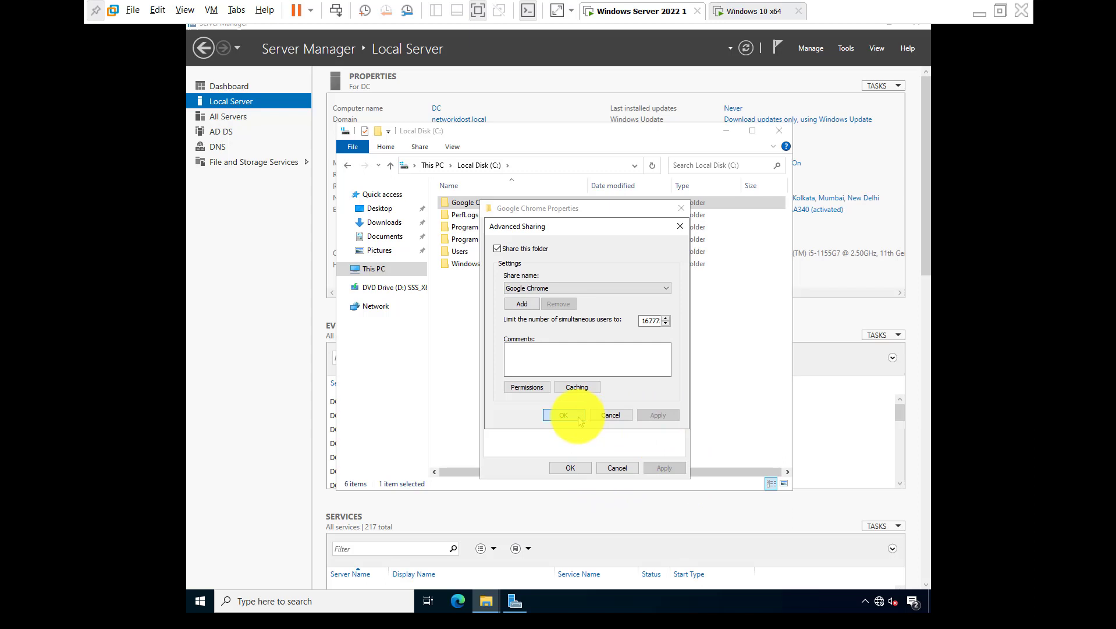
# Copy the network path \\DC\Google Chrome and close the folder properties.
pyautogui.moveTo(558, 291); pyautogui.dragTo(497, 291)
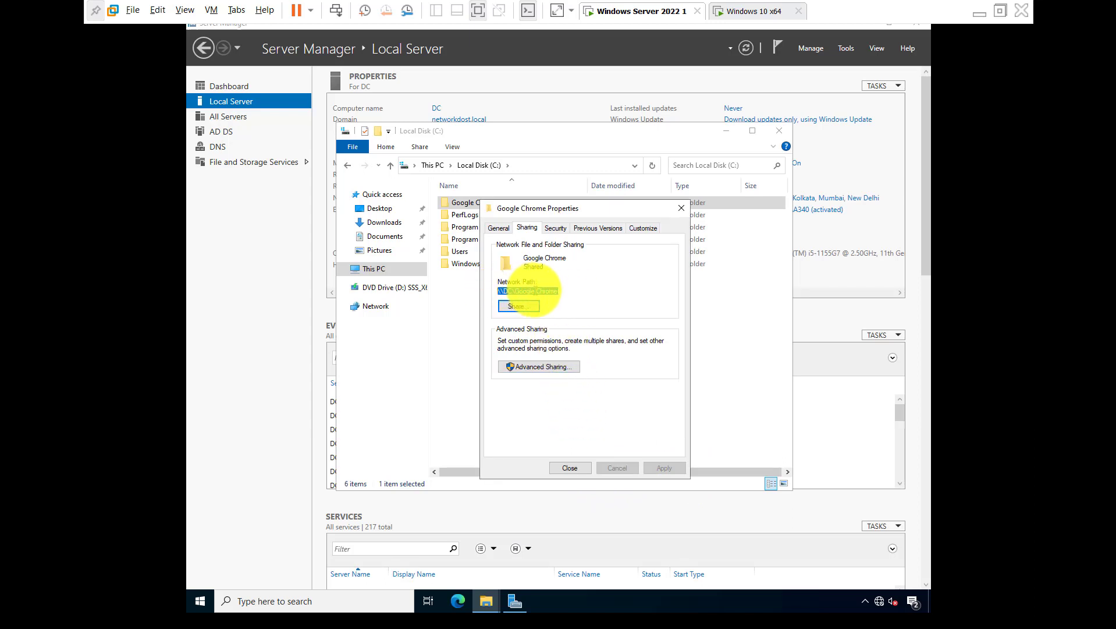
pyautogui.rightClick(536, 291)
pyautogui.click(562, 328)
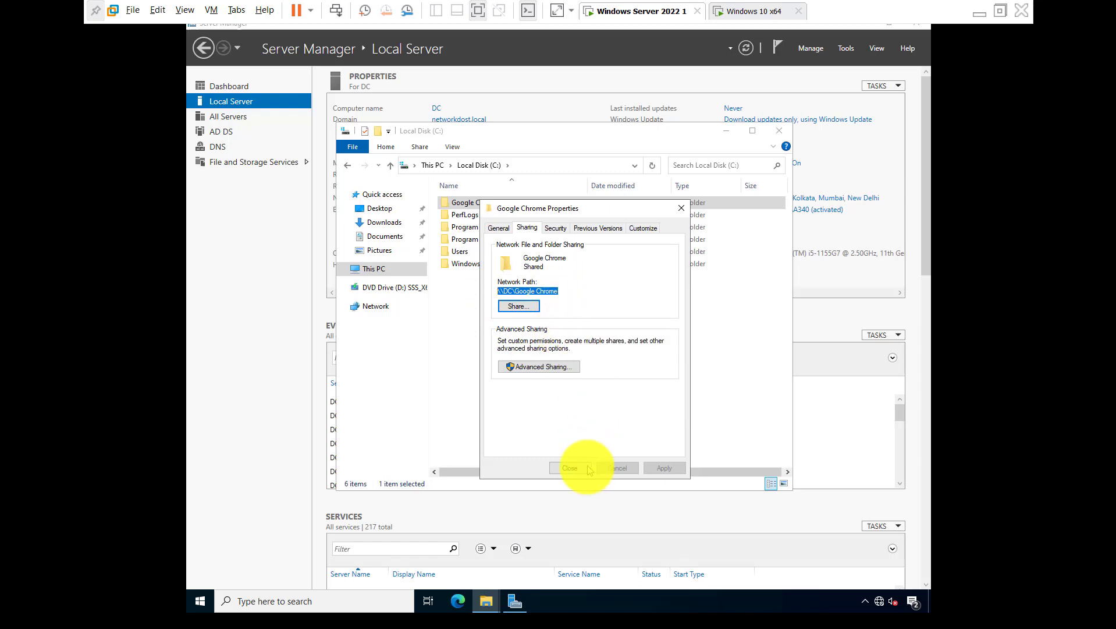
pyautogui.click(570, 468)
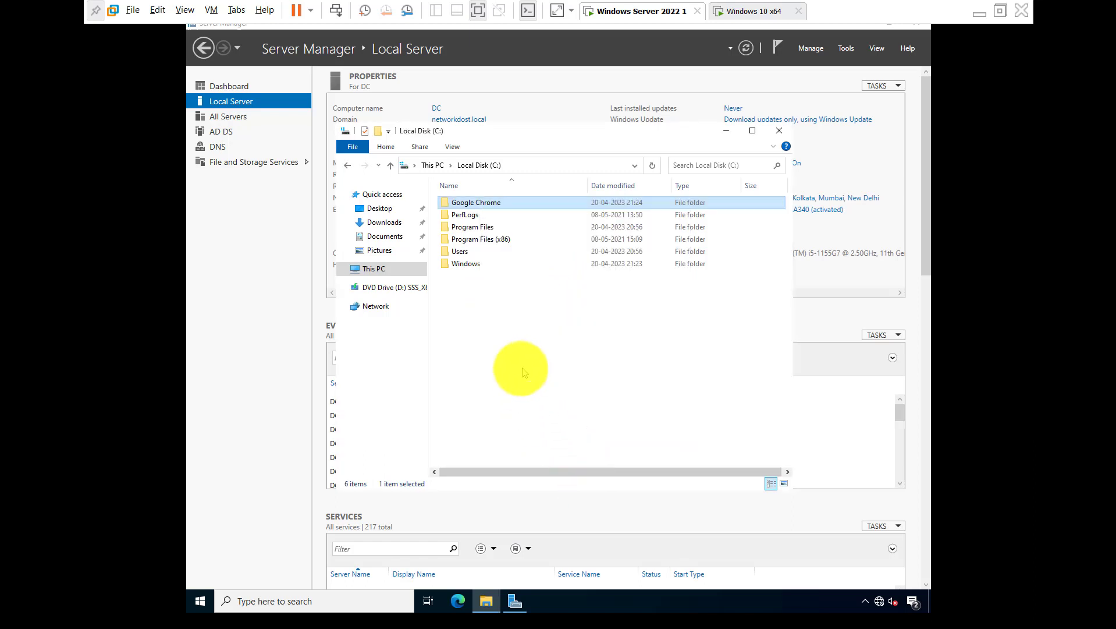
# In Group Policy Management, create a GPO named 'software deployment' linked to the IT OU.
pyautogui.click(779, 130)
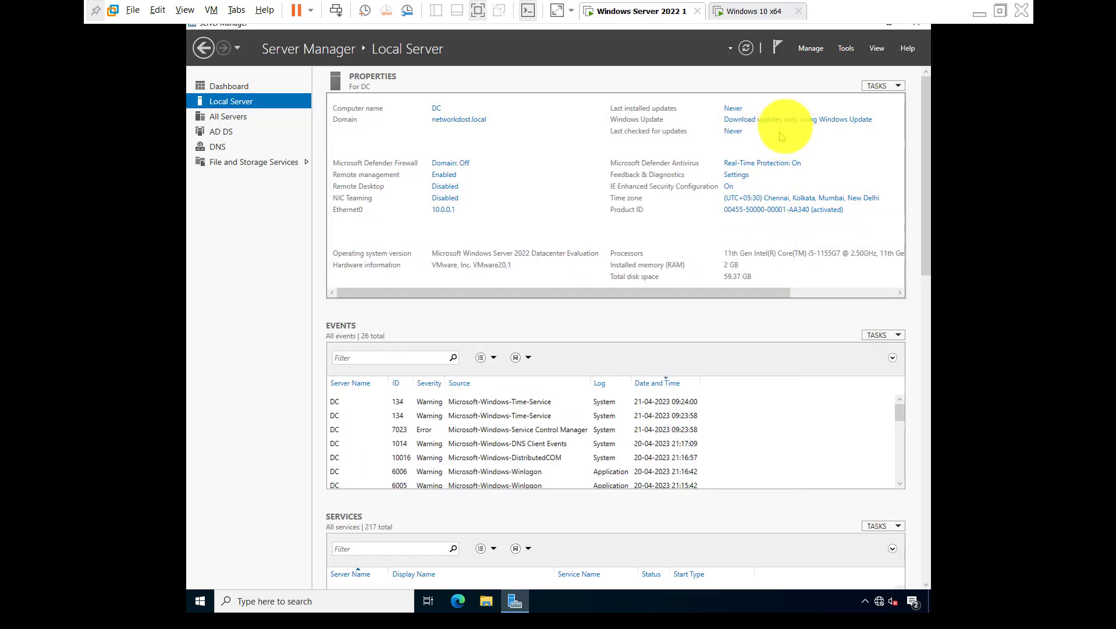
pyautogui.click(845, 50)
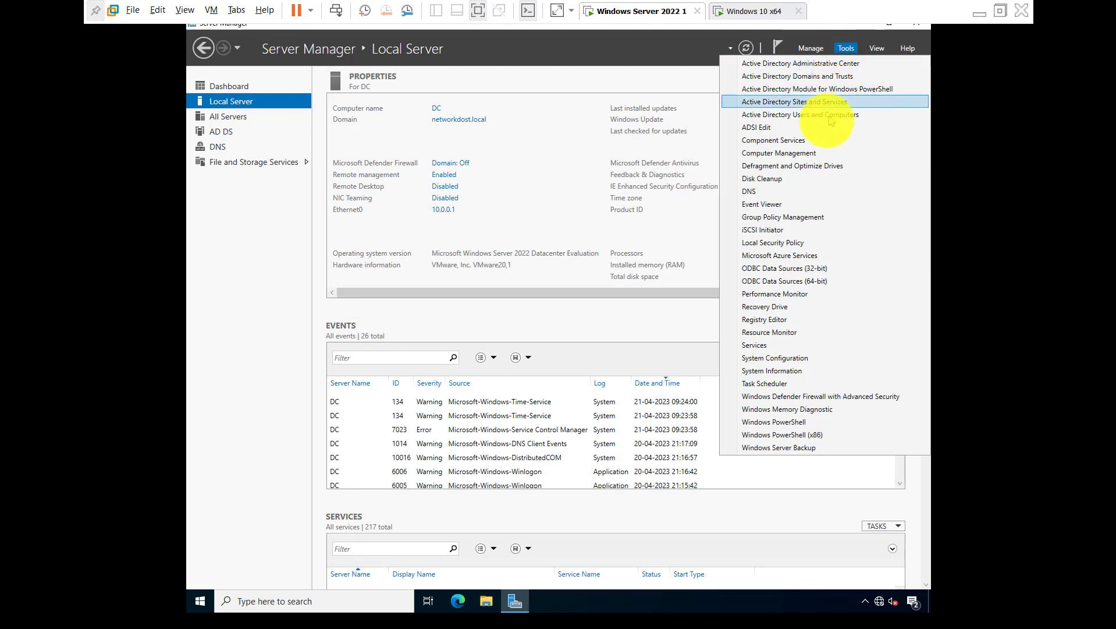
pyautogui.click(798, 217)
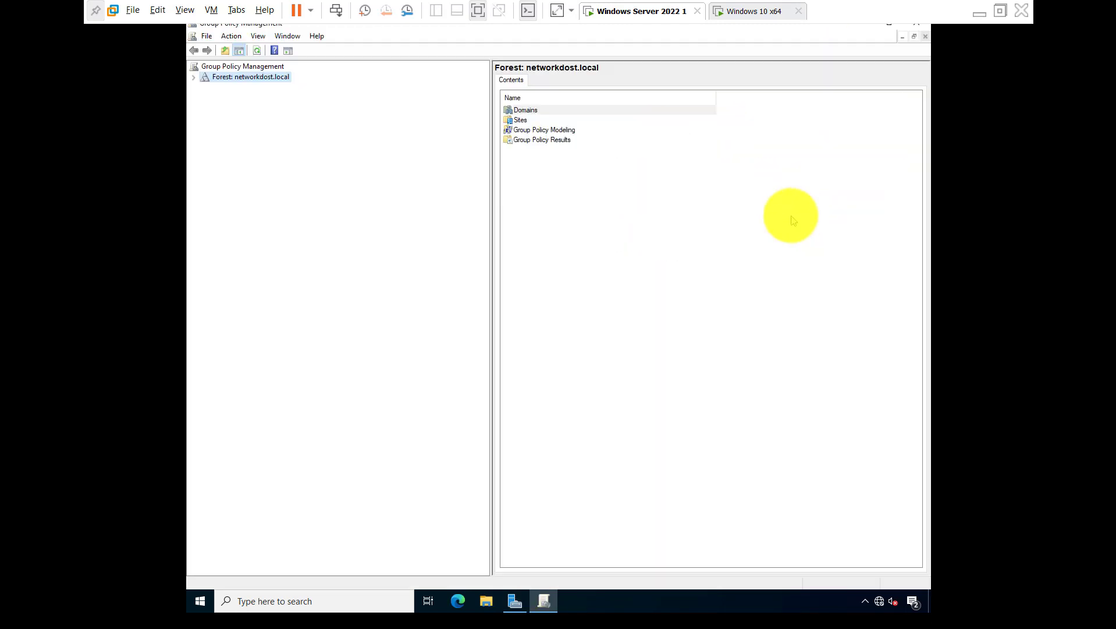
pyautogui.click(193, 79)
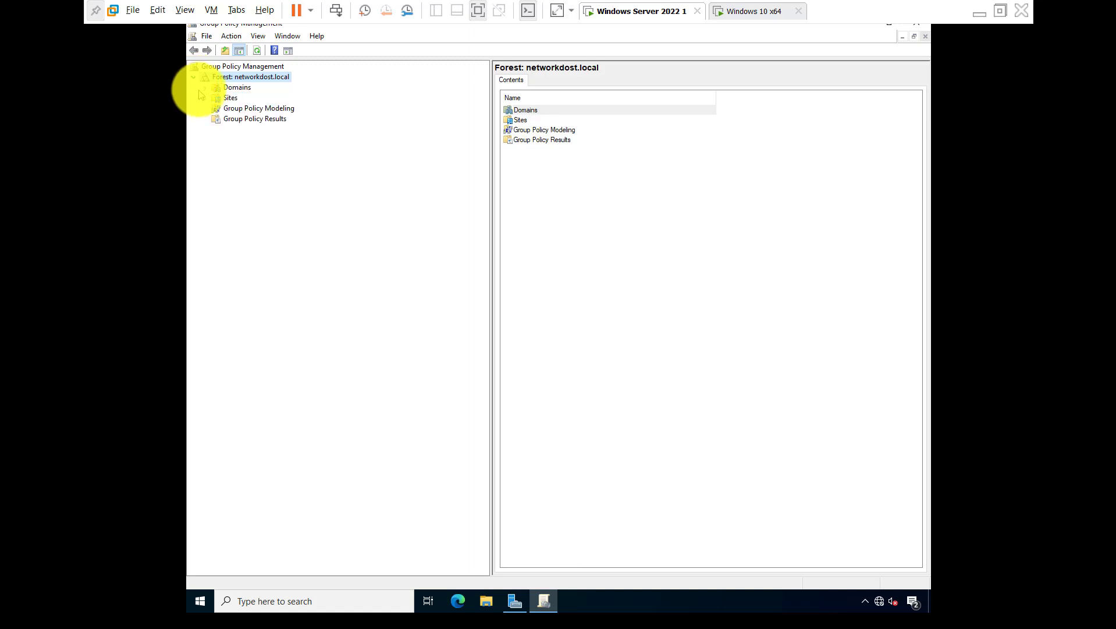
pyautogui.click(205, 88)
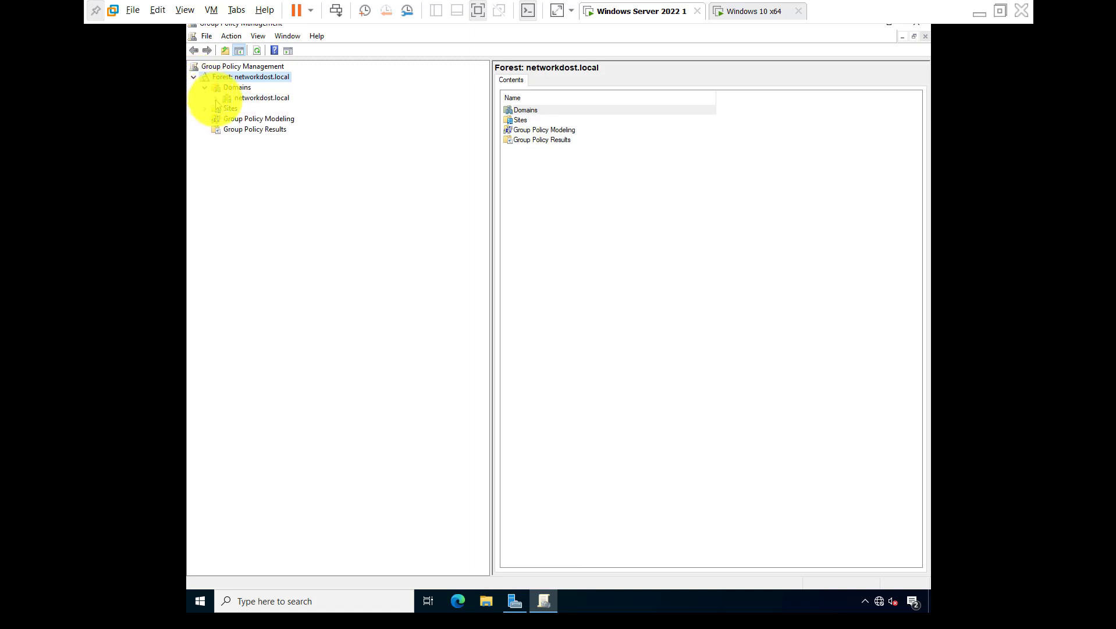
pyautogui.click(216, 99)
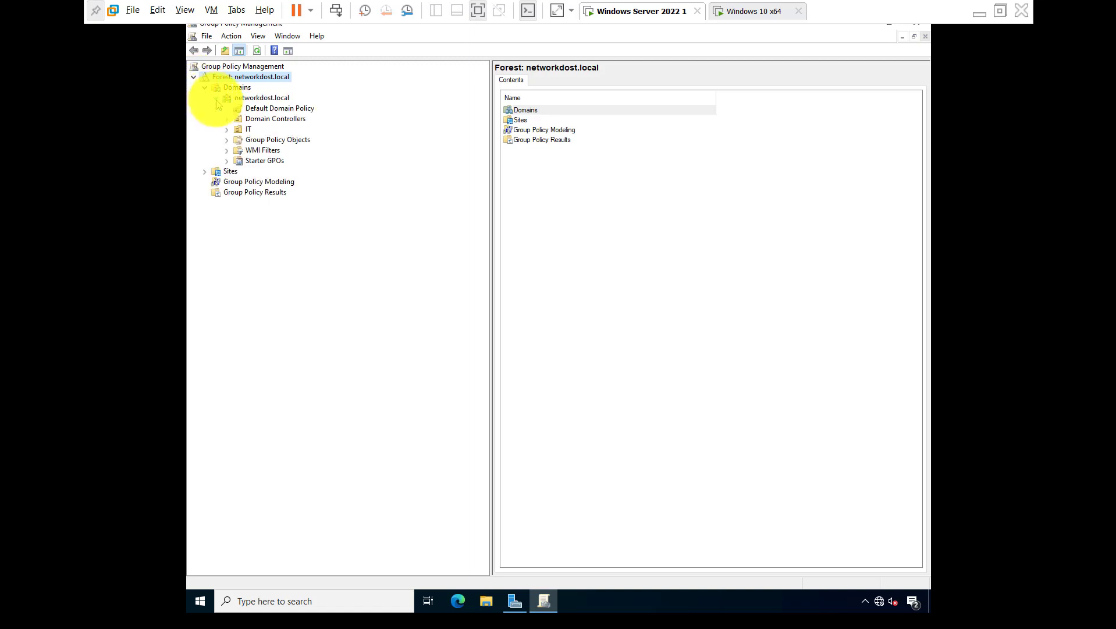
pyautogui.click(243, 130)
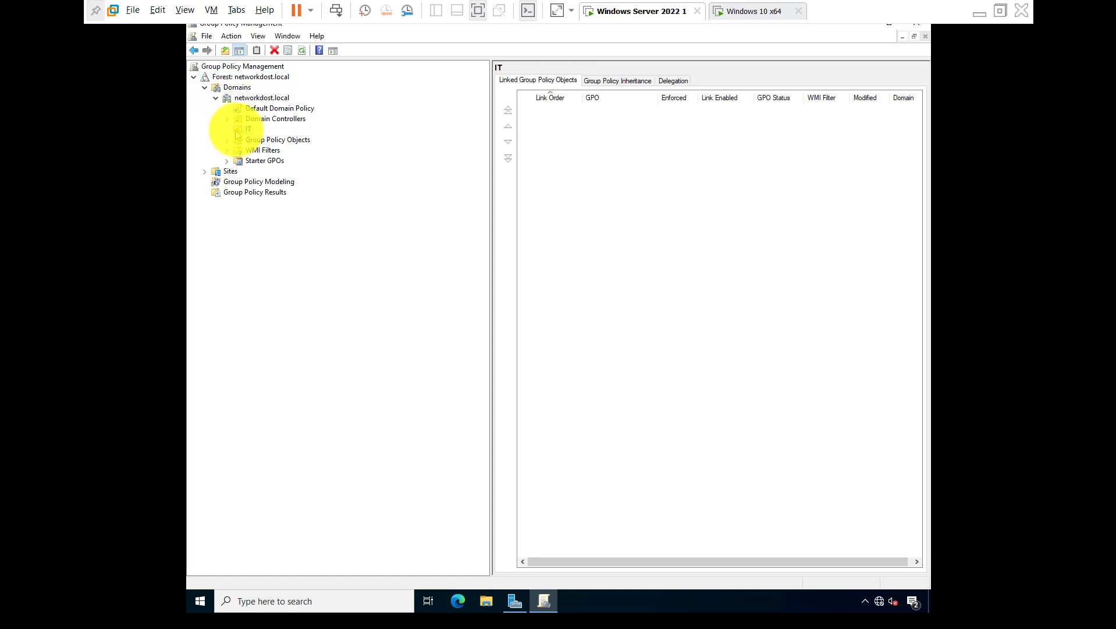
pyautogui.rightClick(247, 133)
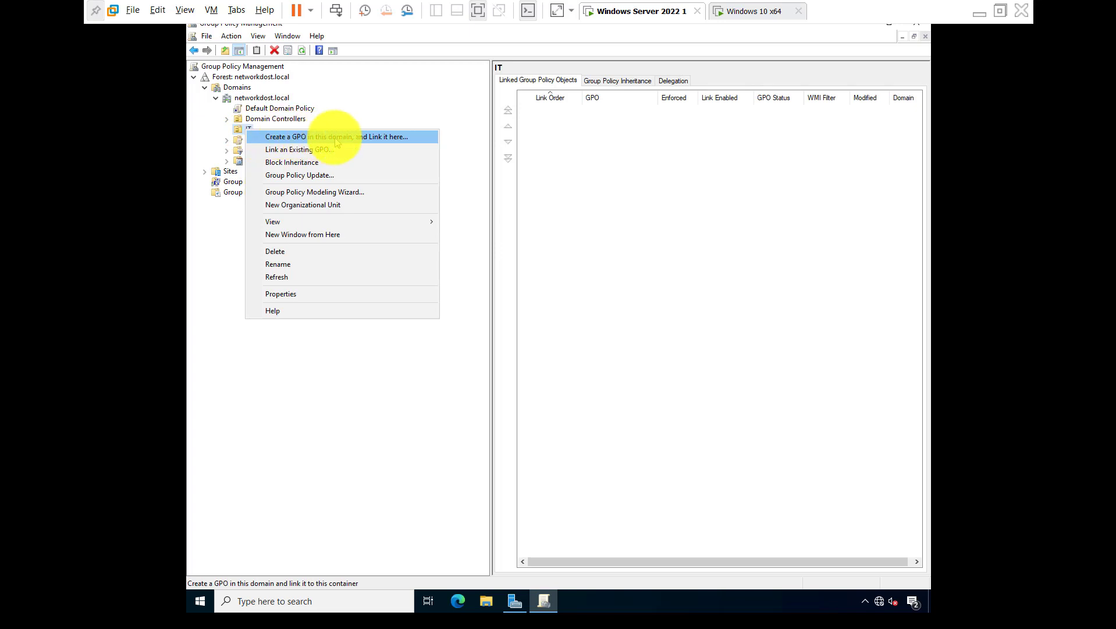
pyautogui.click(372, 137)
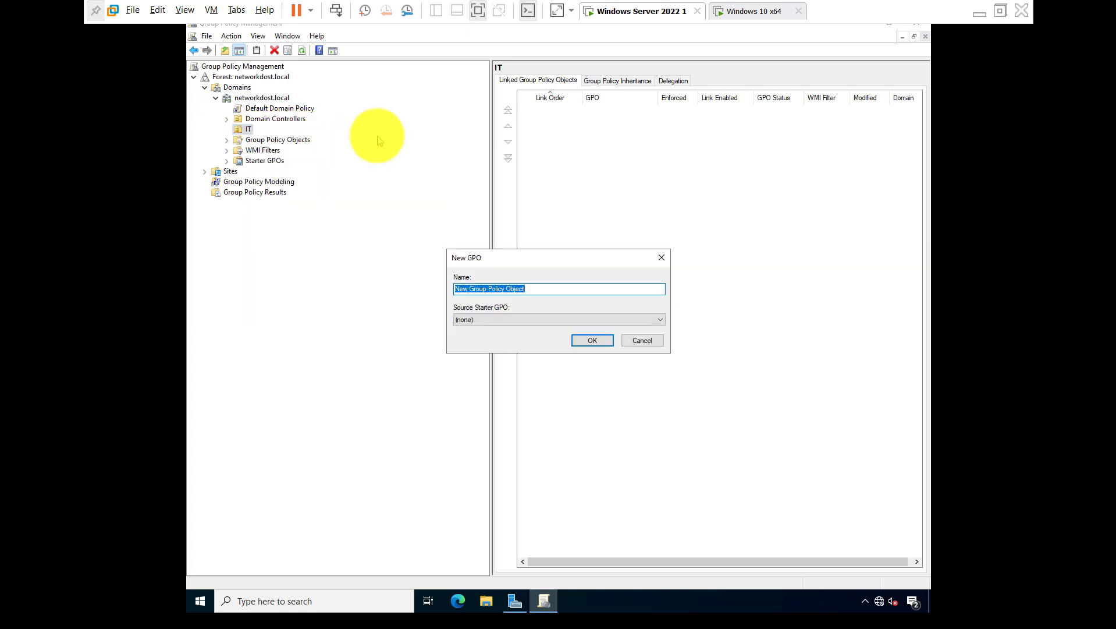
pyautogui.write('software deployment')
# Confirm the software deployment GPO and open it for editing in a maximized policy editor.
pyautogui.click(586, 342)
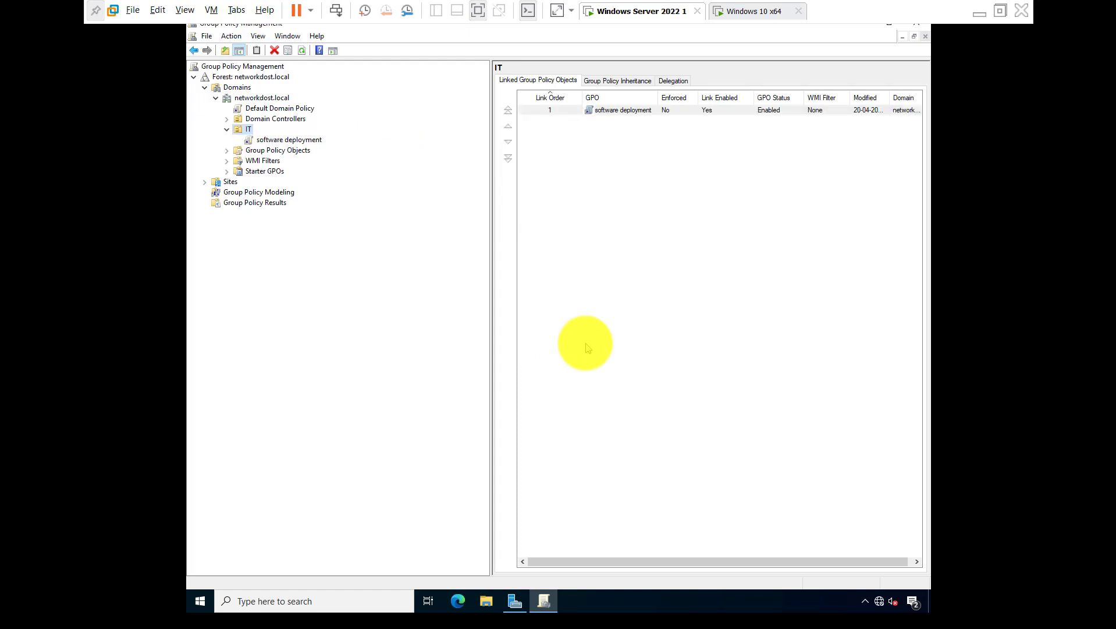
pyautogui.click(301, 142)
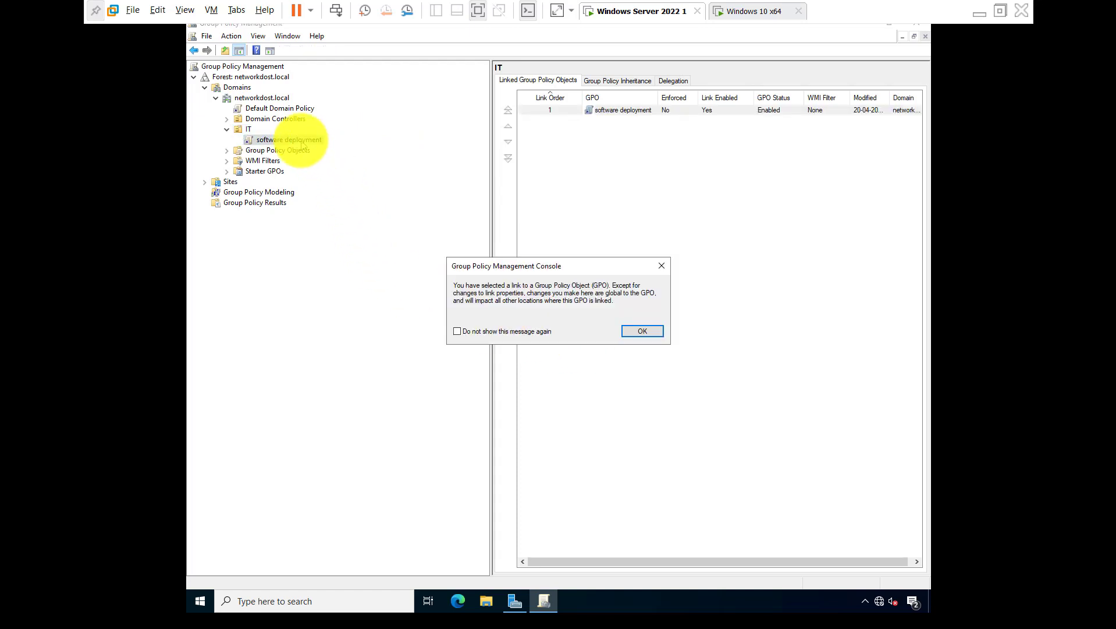
pyautogui.click(632, 330)
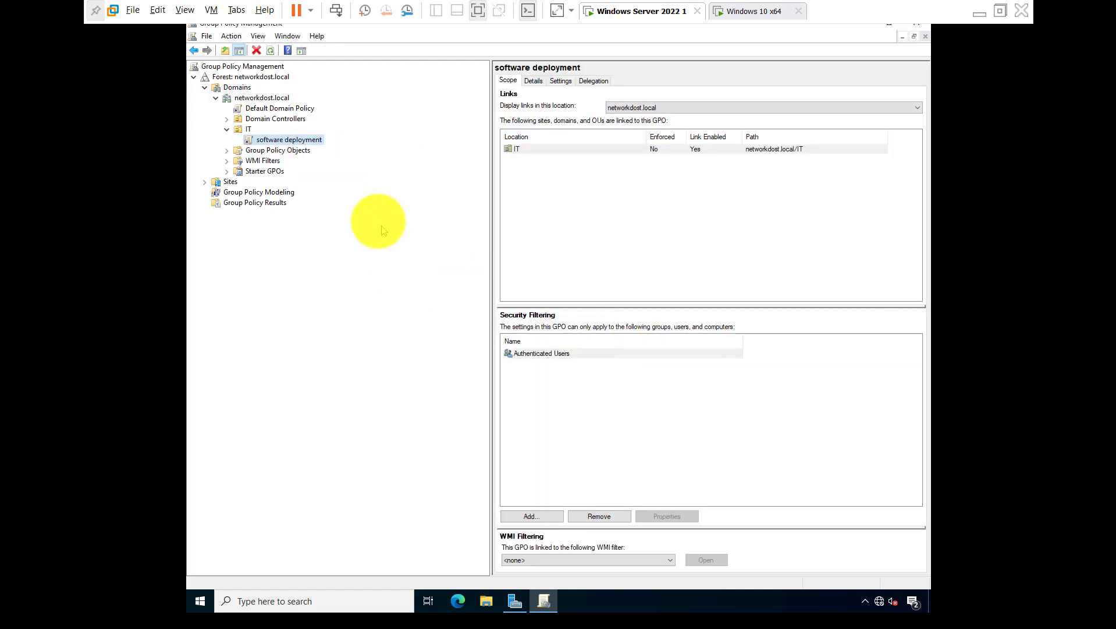
pyautogui.rightClick(314, 144)
pyautogui.click(331, 150)
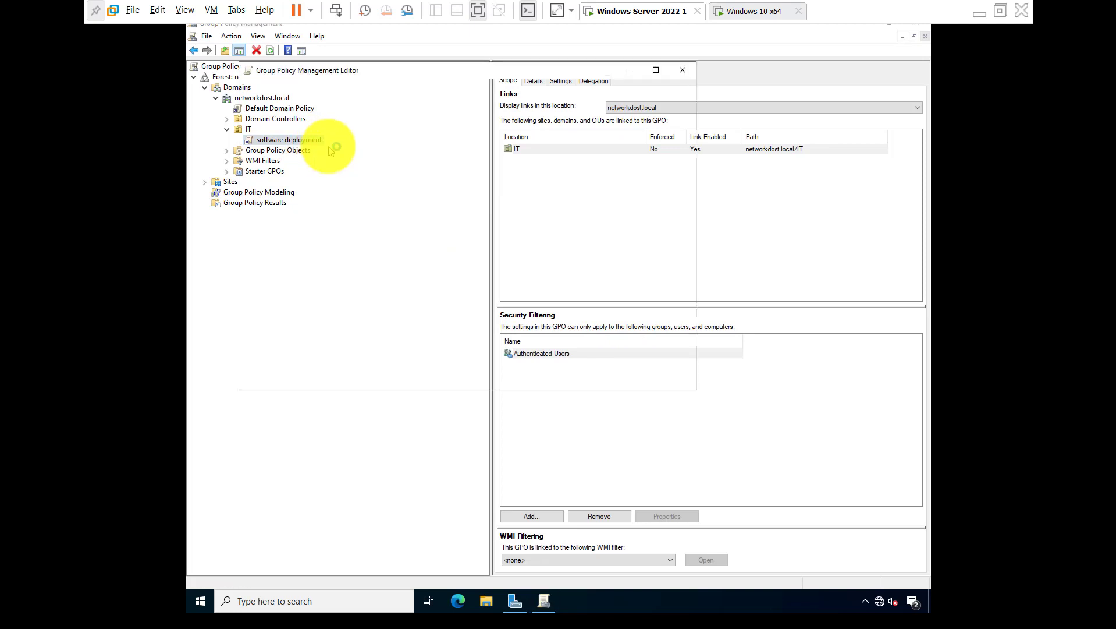
pyautogui.click(656, 70)
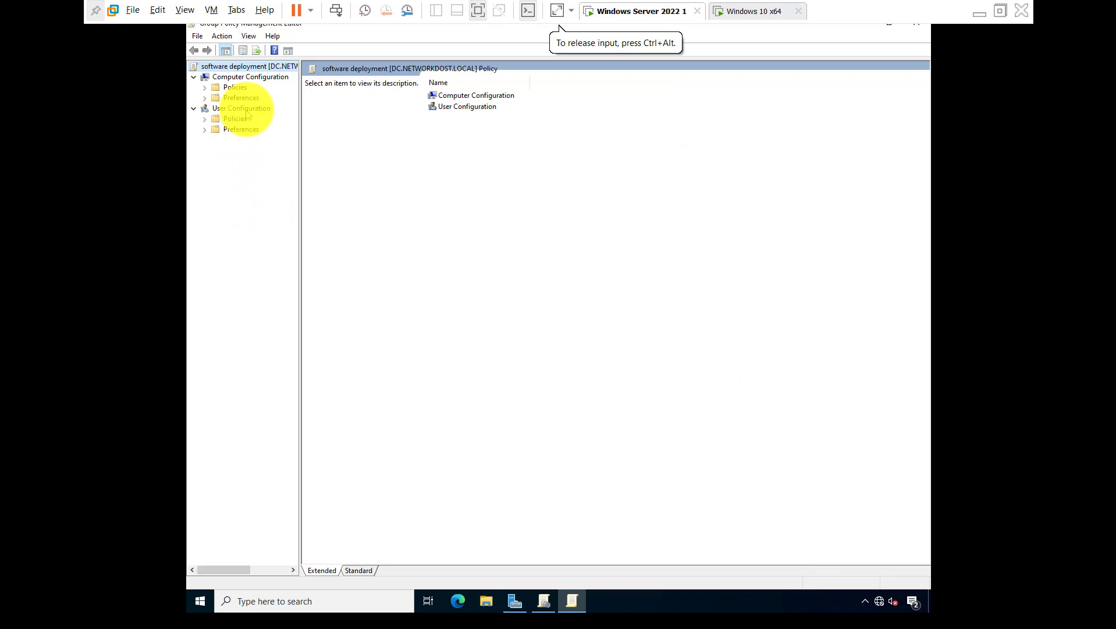
# Navigate to User Configuration's Software installation, widening the tree pane to show full names.
pyautogui.click(204, 119)
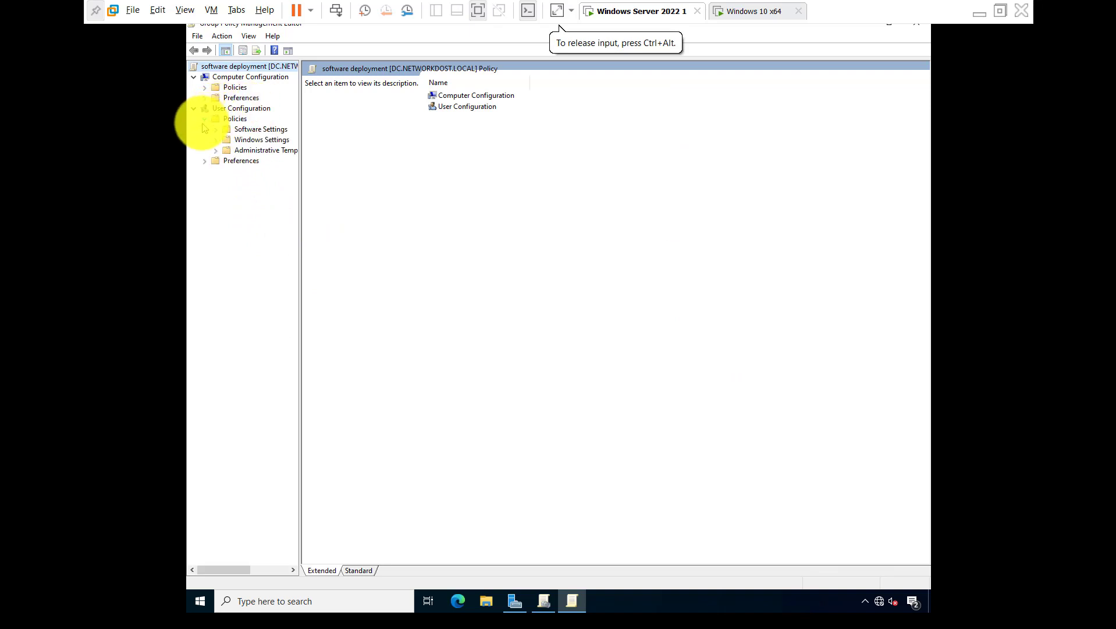
pyautogui.click(250, 129)
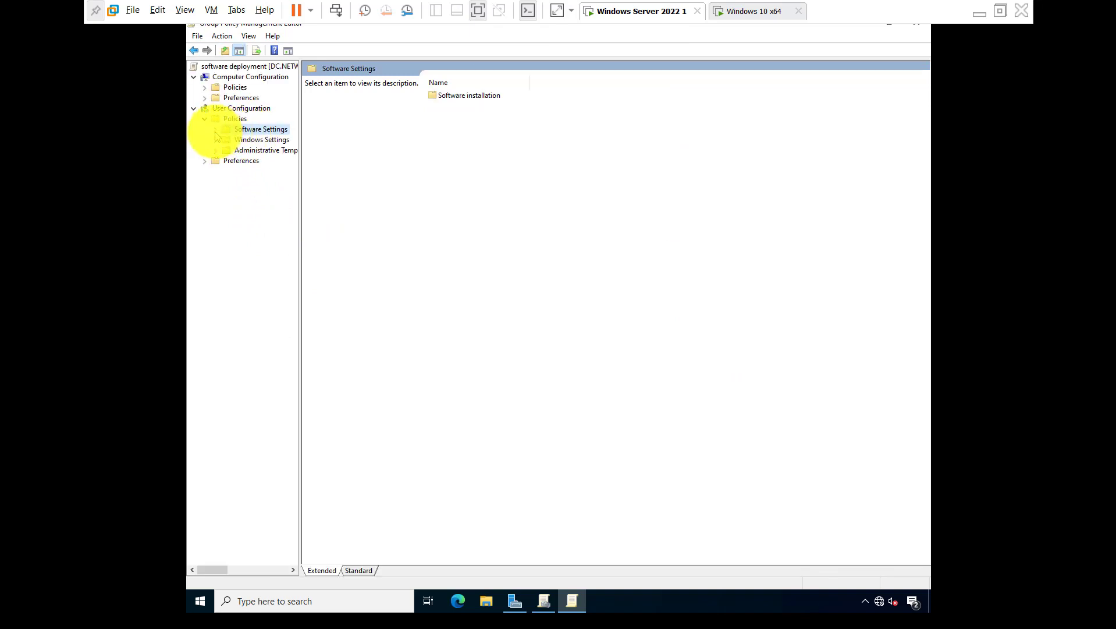
pyautogui.click(215, 129)
pyautogui.click(261, 140)
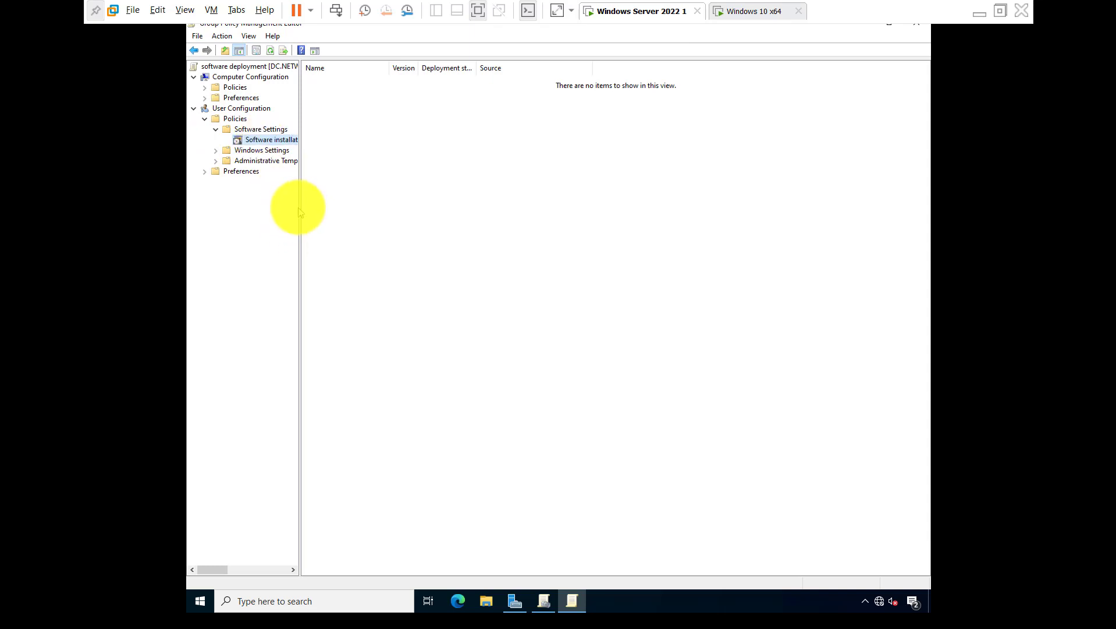
pyautogui.moveTo(300, 210); pyautogui.dragTo(468, 212)
pyautogui.rightClick(286, 141)
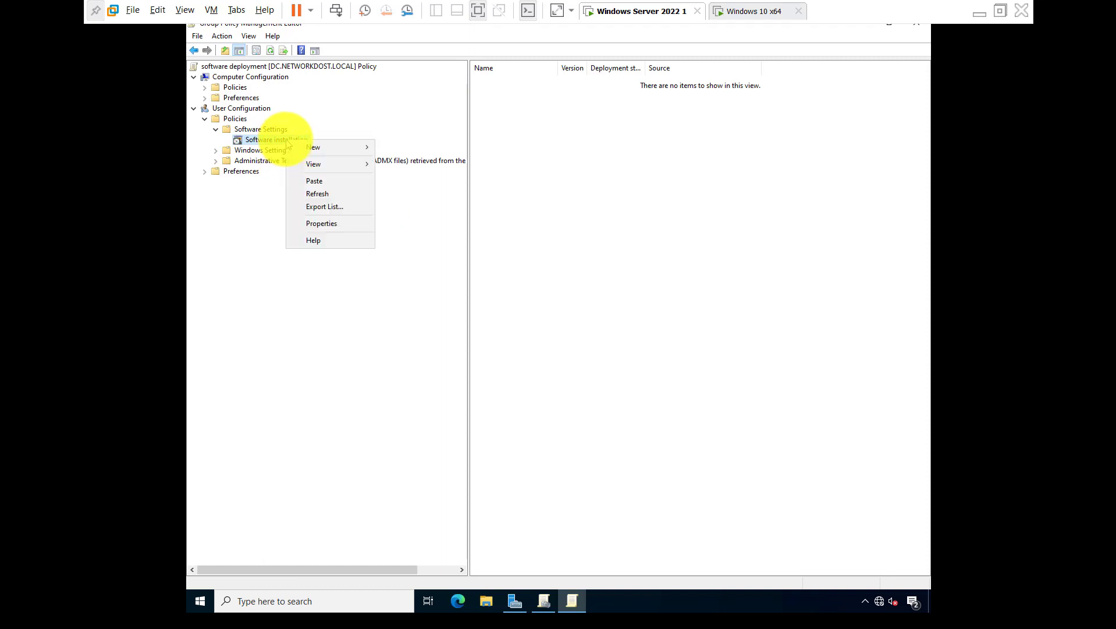
# Set Software installation's default package location to \\DC\Google Chrome with the Basic user interface.
pyautogui.click(303, 224)
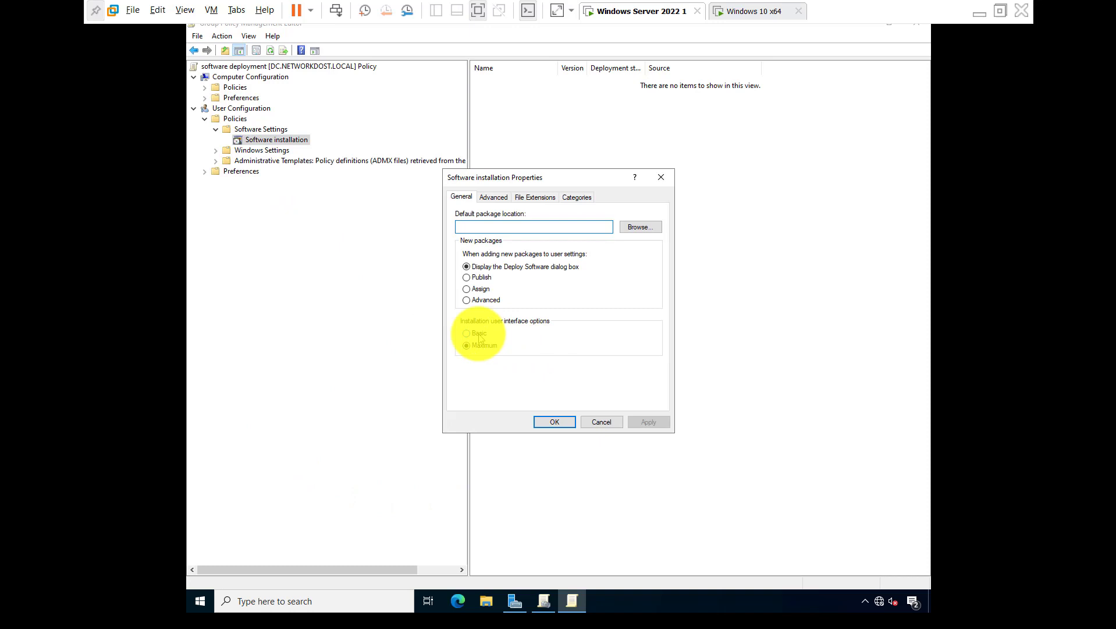
pyautogui.click(474, 335)
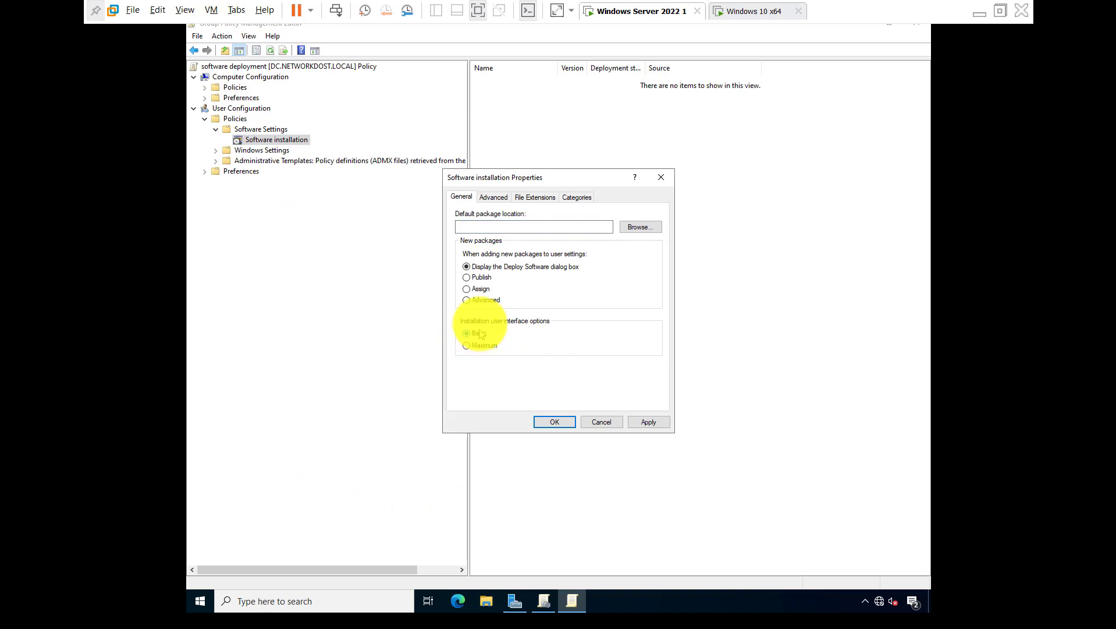
pyautogui.click(493, 197)
pyautogui.click(461, 197)
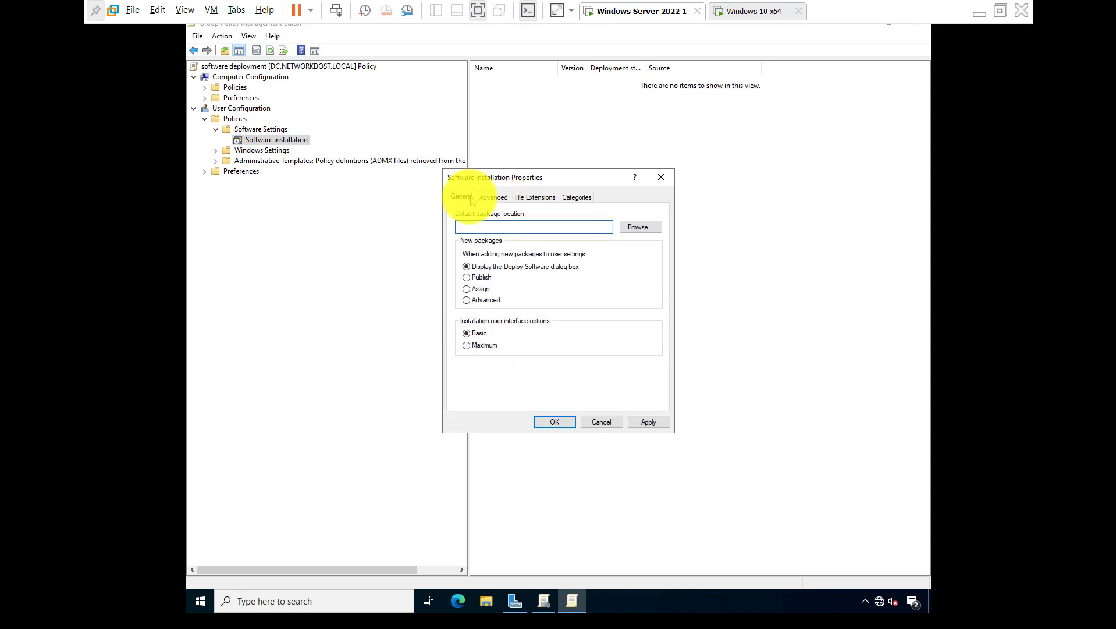
pyautogui.click(481, 225)
pyautogui.write('\\DC\\Google Chrome')
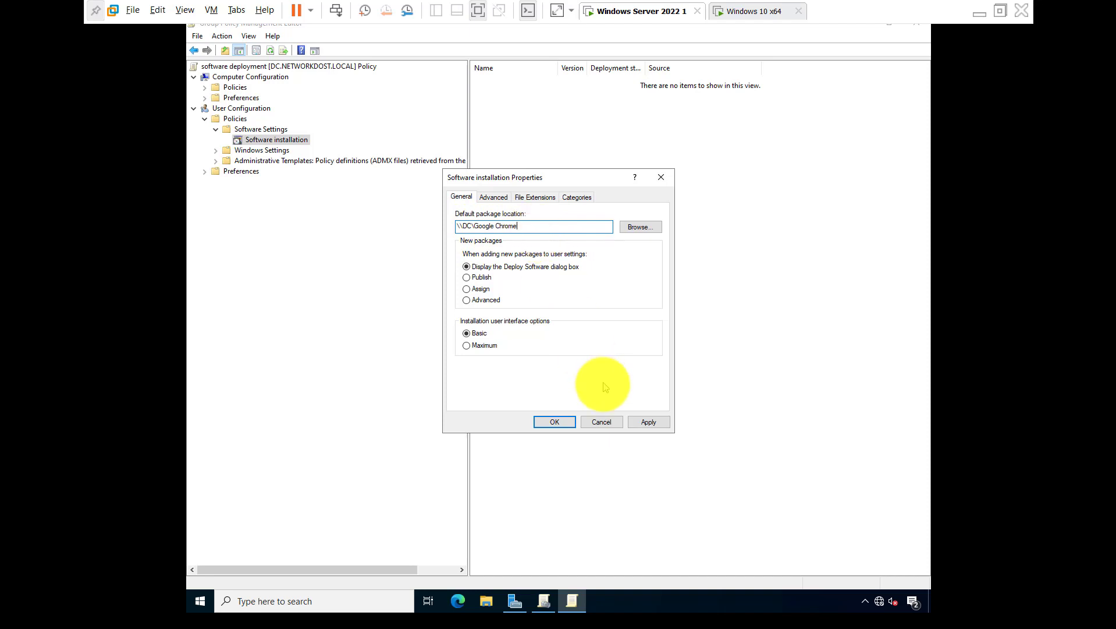
pyautogui.click(496, 198)
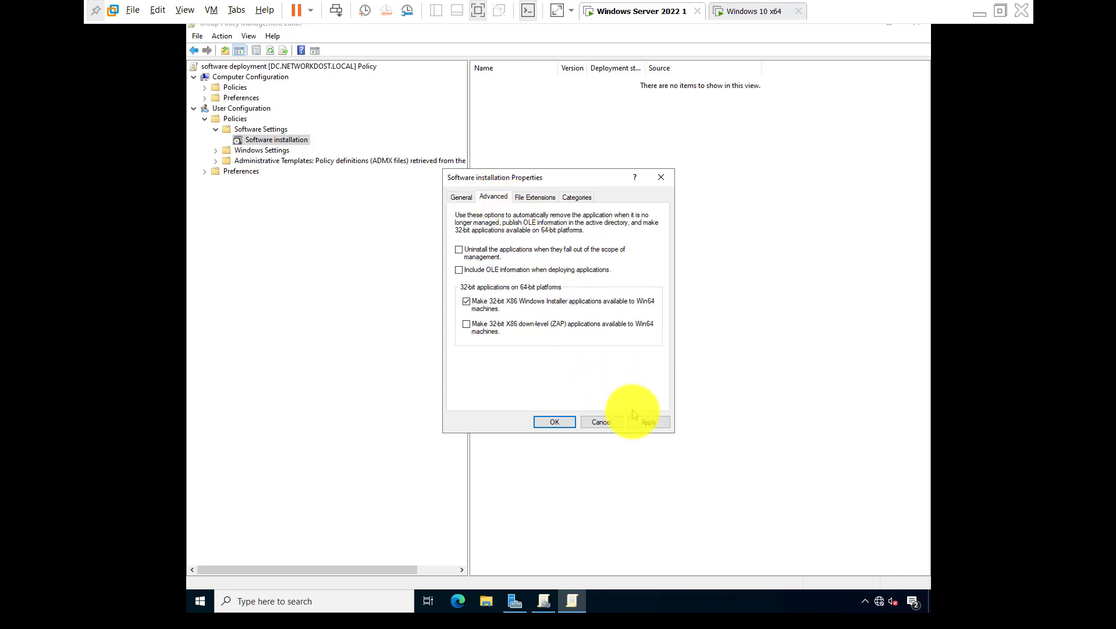
pyautogui.click(574, 422)
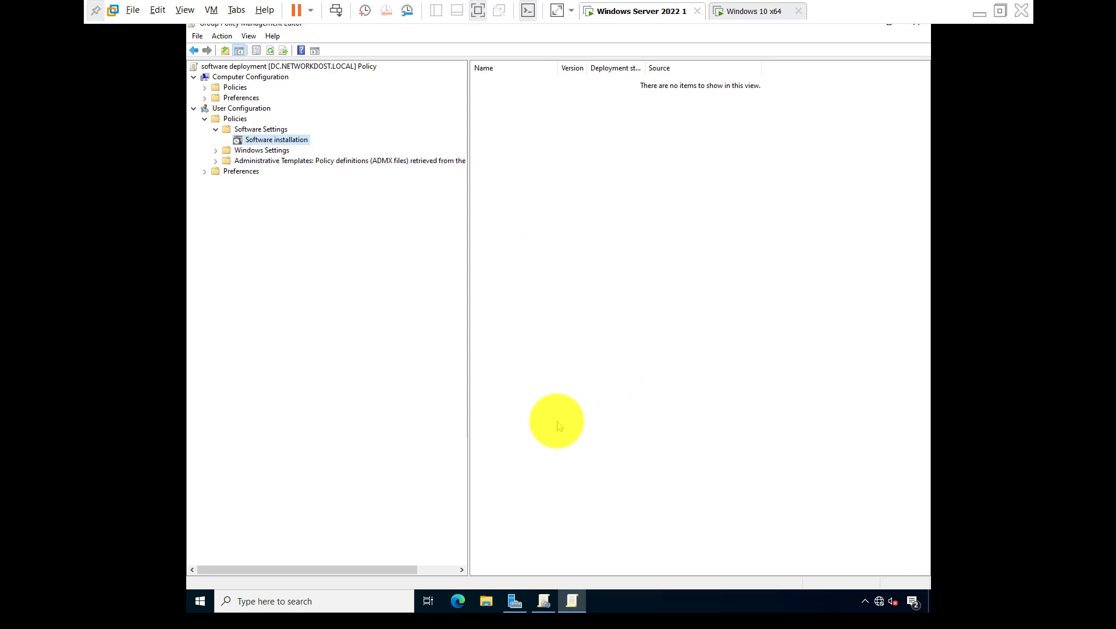
# Add the Chrome enterprise MSI from \\DC\Google Chrome as an Assigned package.
pyautogui.rightClick(526, 185)
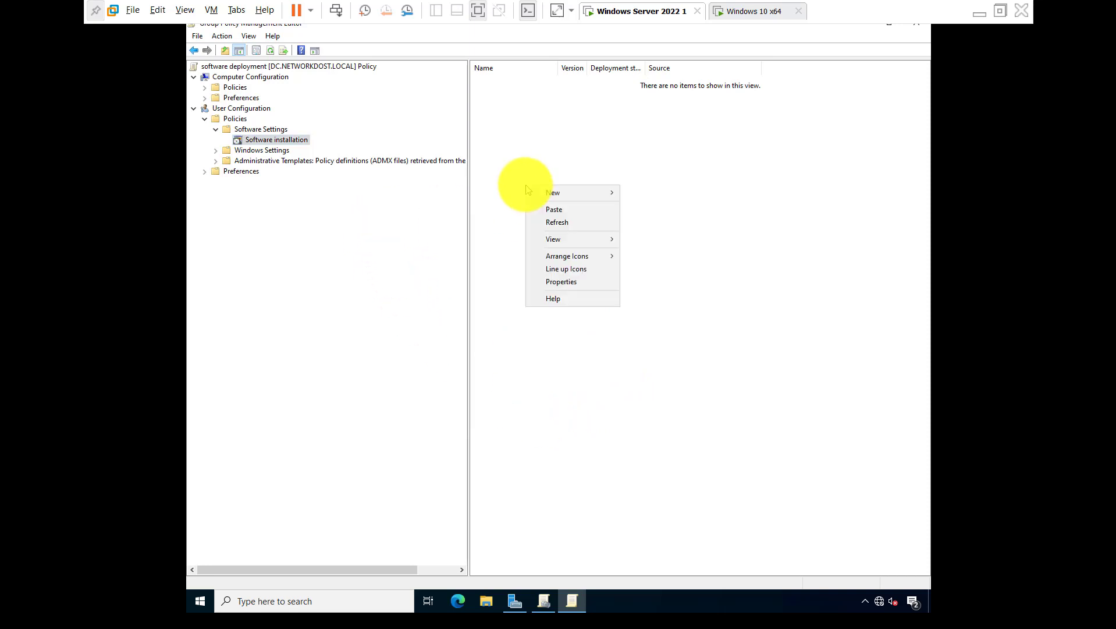
pyautogui.moveTo(542, 192)
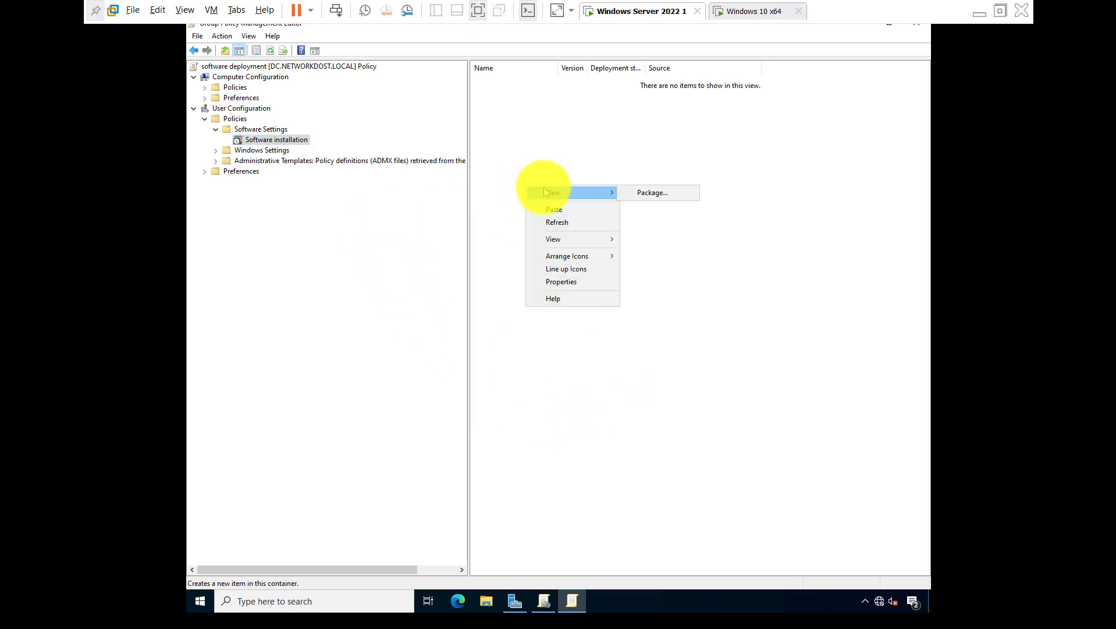
pyautogui.click(640, 192)
pyautogui.doubleClick(397, 115)
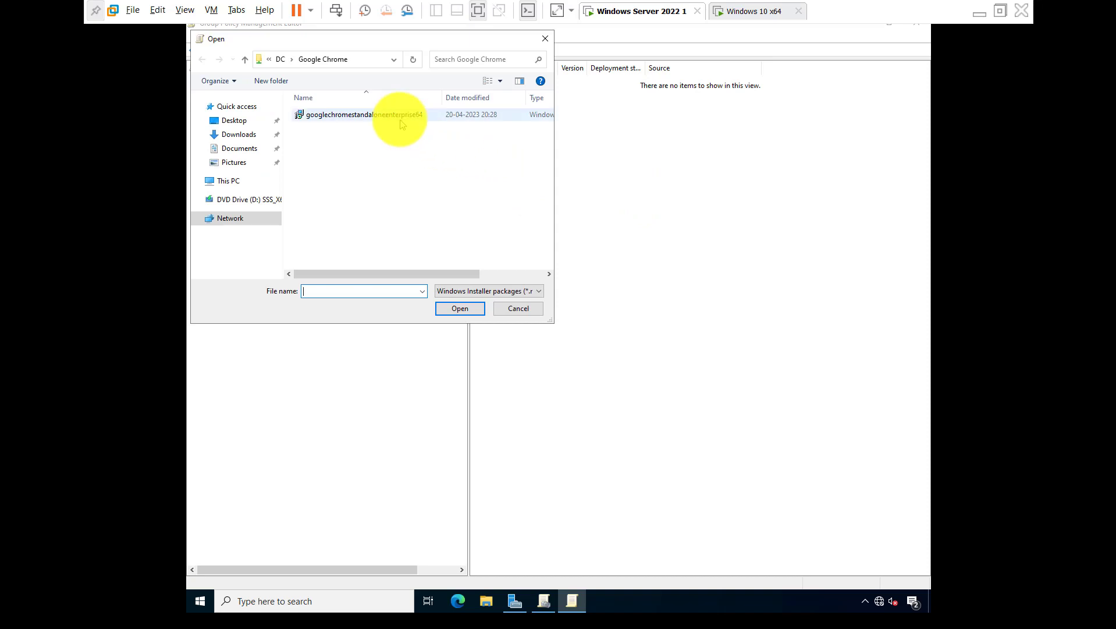
pyautogui.click(487, 291)
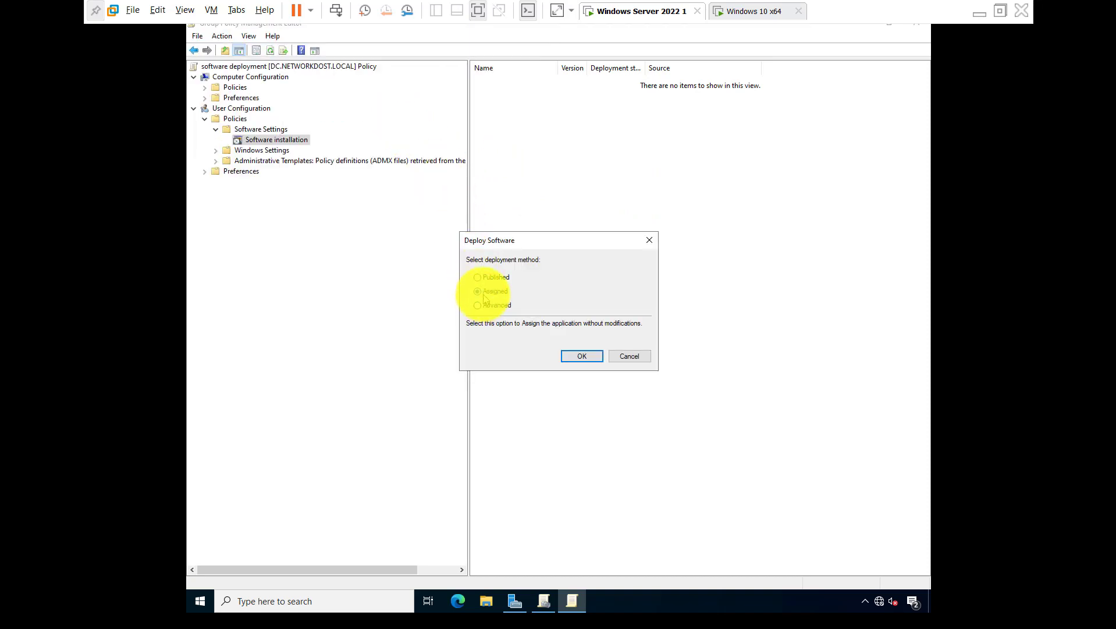
pyautogui.click(579, 356)
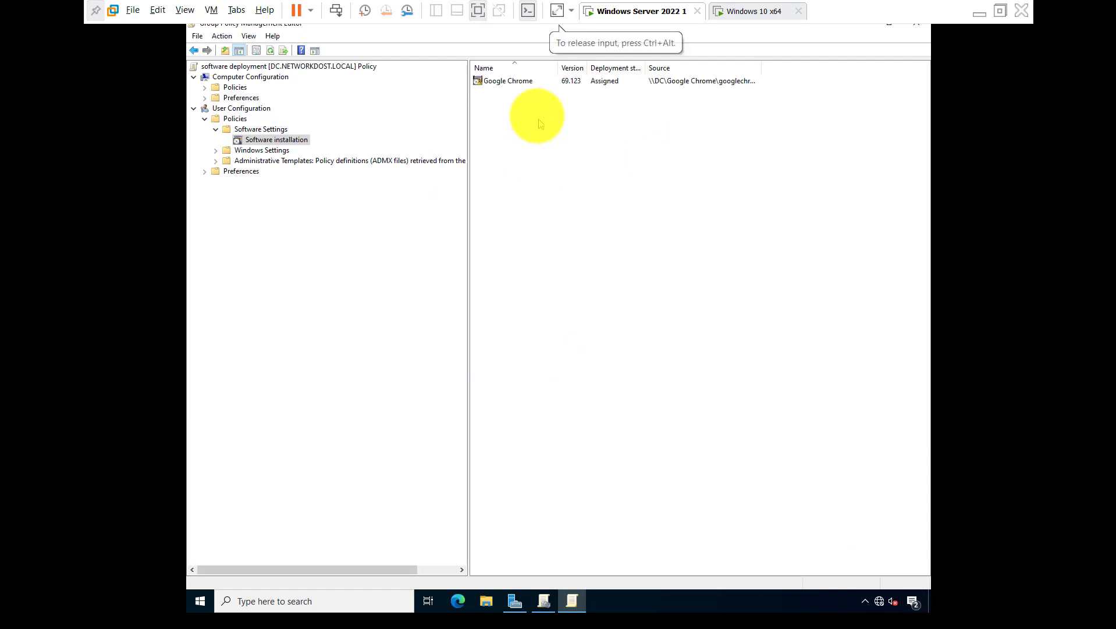
# Enable 'Install this application at logon' in the Google Chrome package's deployment settings.
pyautogui.rightClick(512, 80)
pyautogui.click(543, 164)
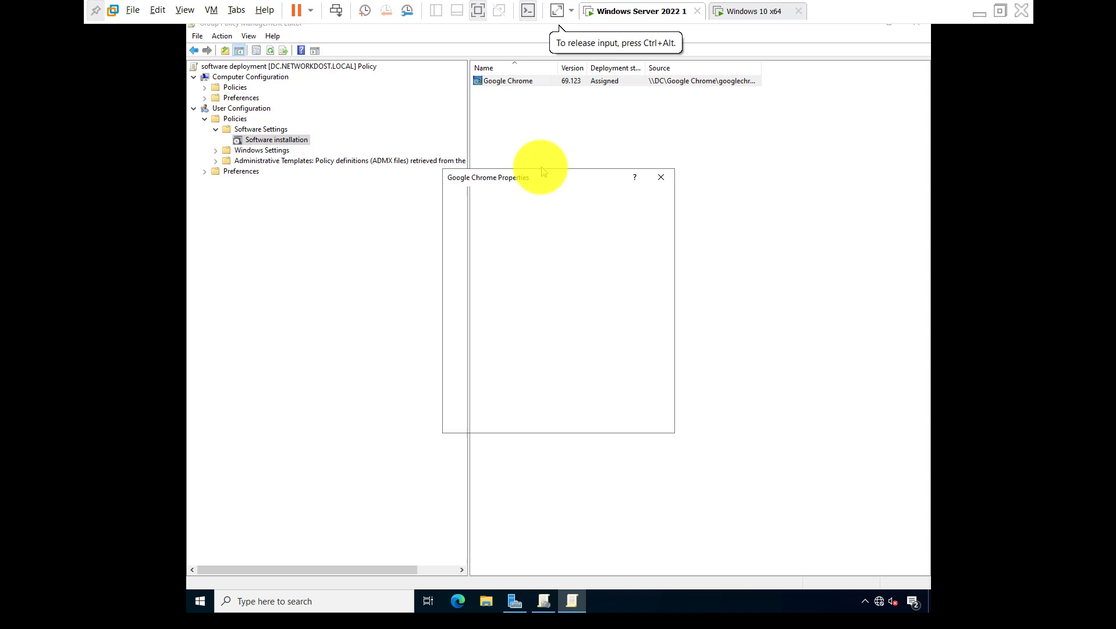
pyautogui.click(495, 198)
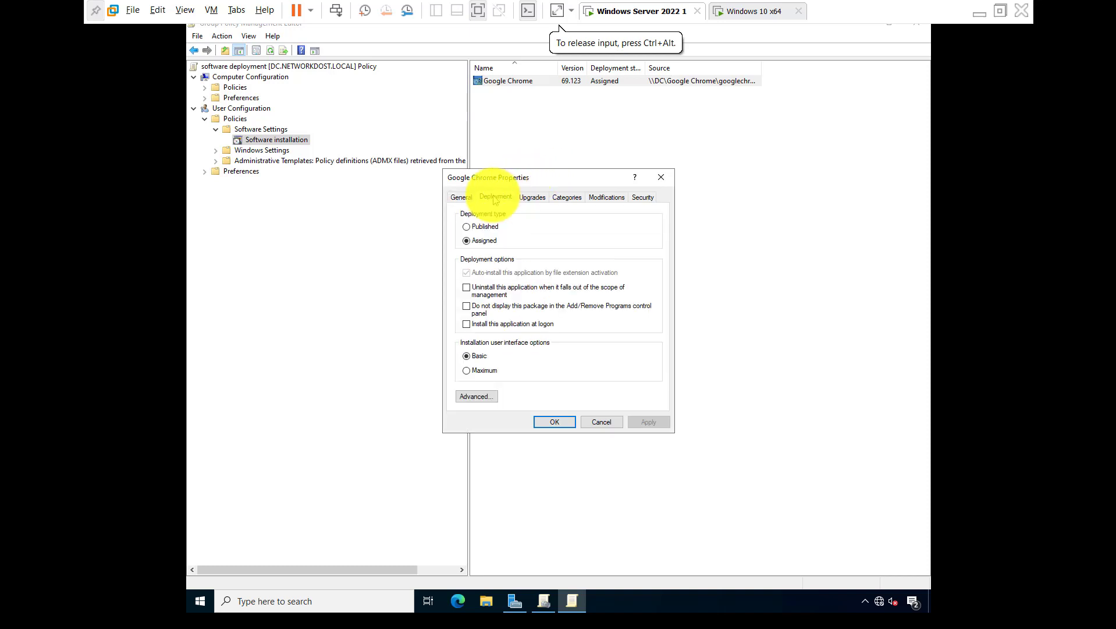
pyautogui.click(499, 324)
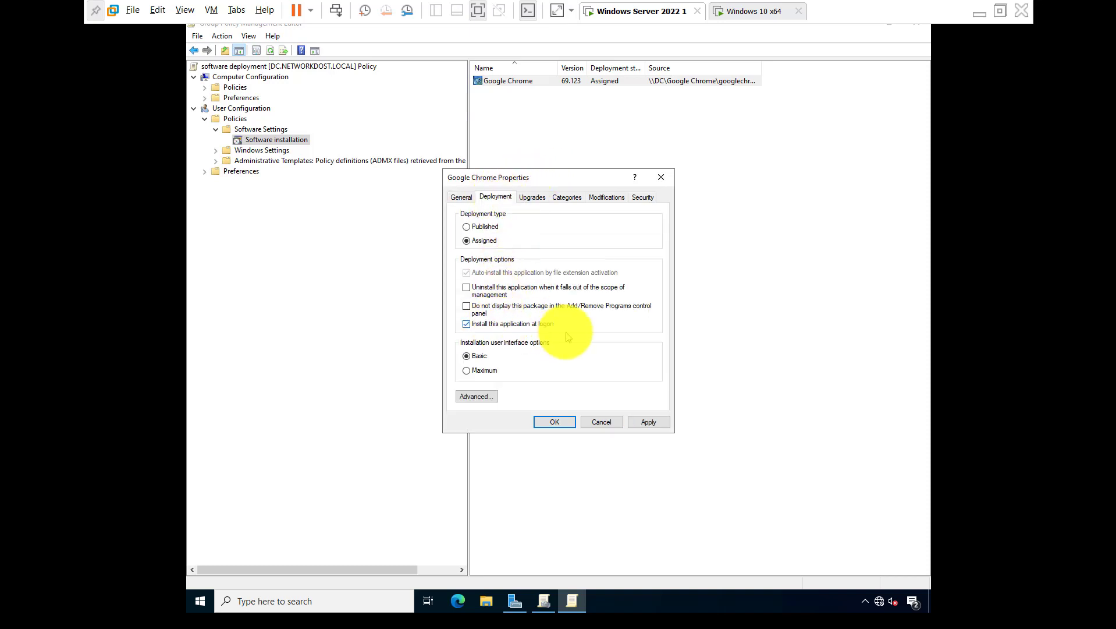
pyautogui.click(647, 421)
pyautogui.click(555, 422)
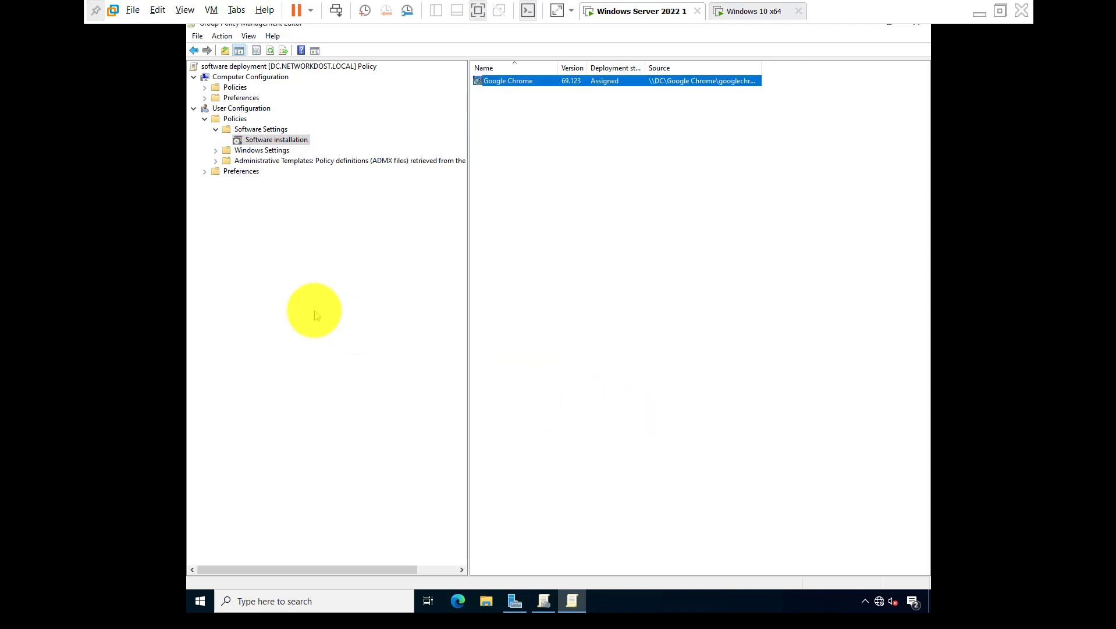
# Run gpupdate /force twice in an administrator command prompt on the server, then close the console.
pyautogui.click(310, 315)
pyautogui.press('super+r')
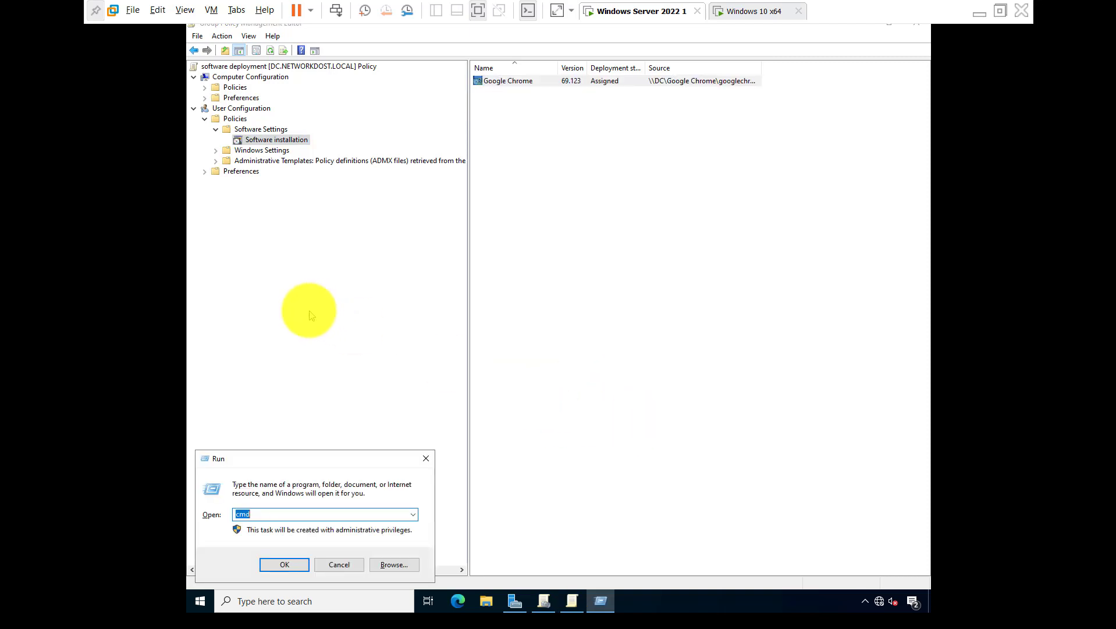
pyautogui.press('Return')
pyautogui.write('gpupdate')
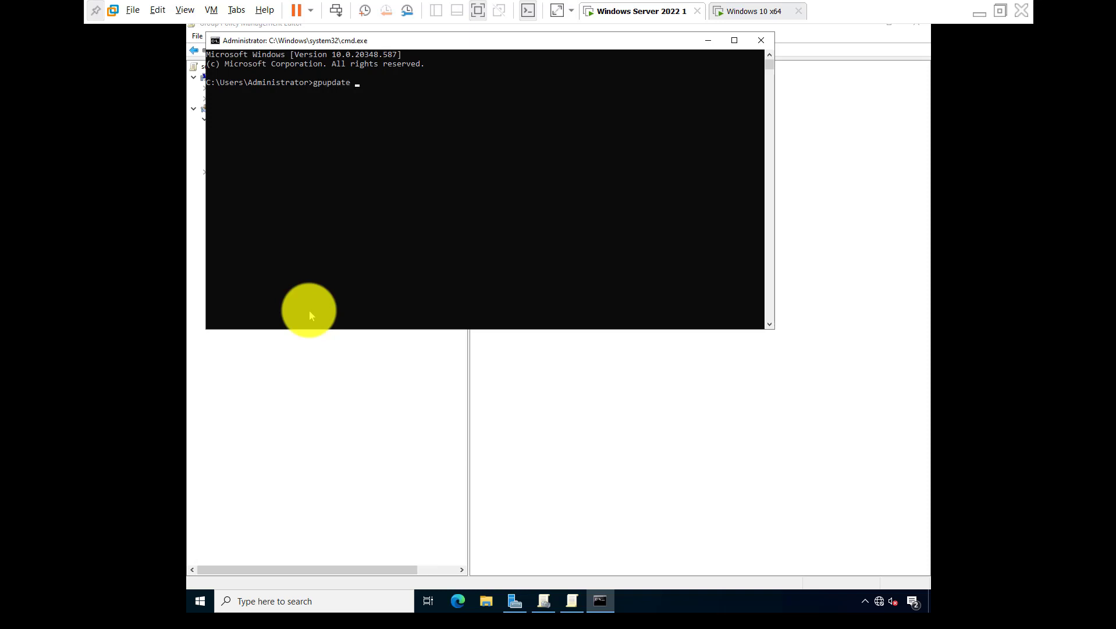
pyautogui.write(' /force')
pyautogui.press('Return')
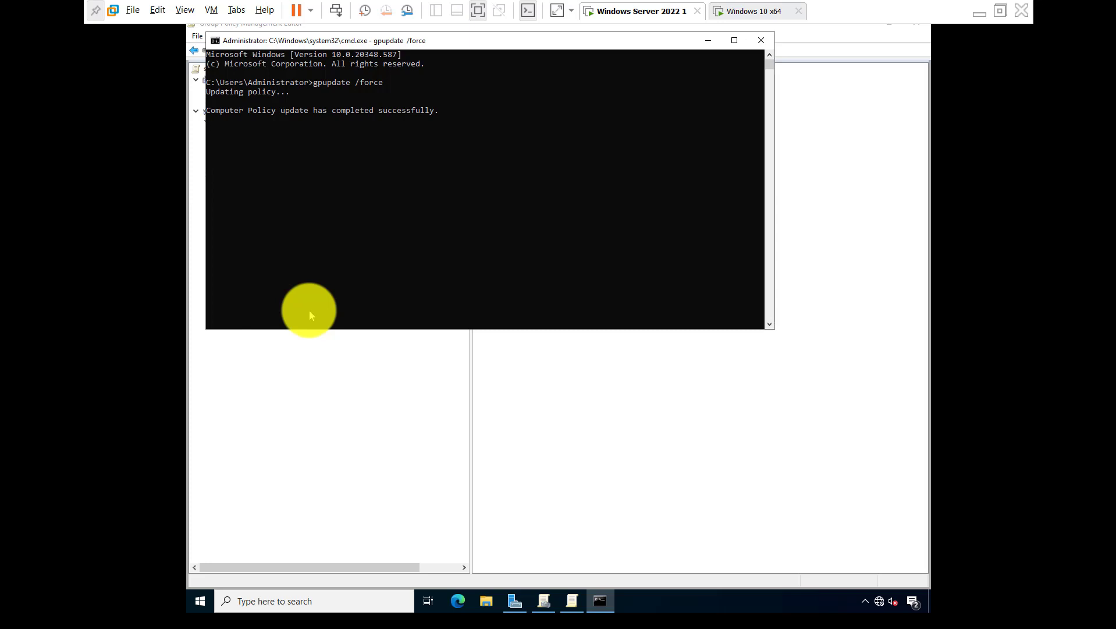
pyautogui.press('Up')
pyautogui.press('Return')
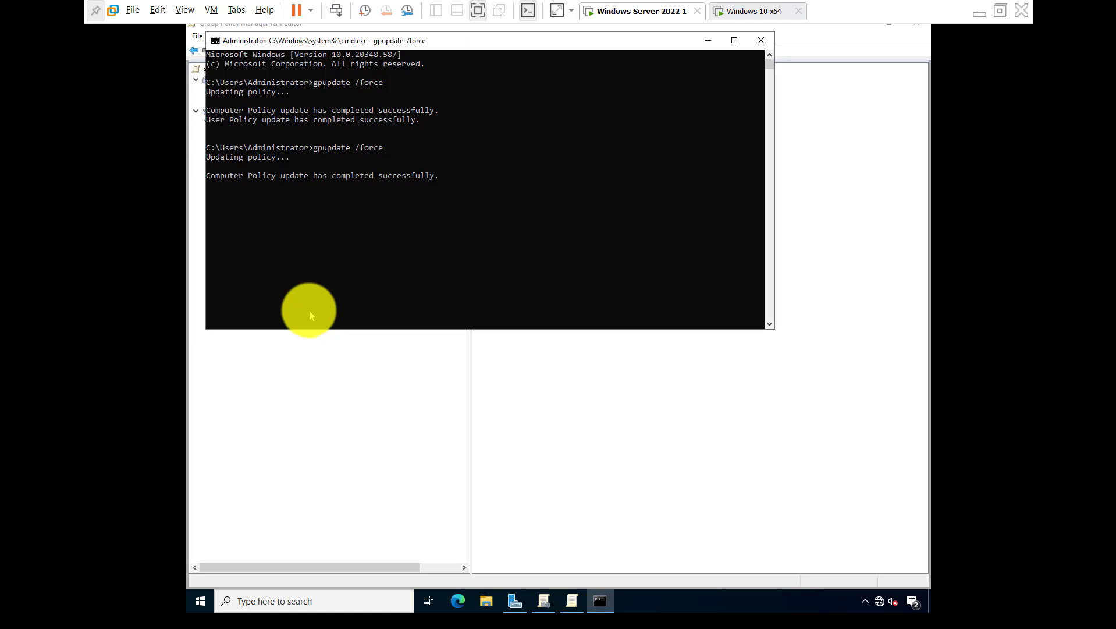
pyautogui.click(755, 43)
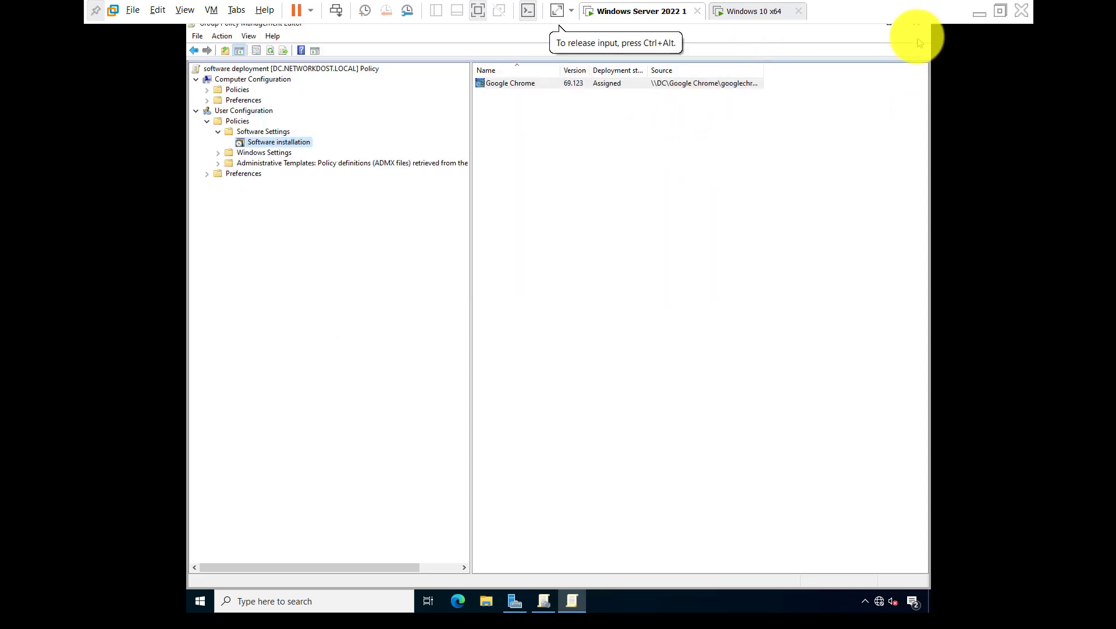
# Bring up Server Manager and launch Active Directory Users and Computers from its Tools menu.
pyautogui.click(524, 605)
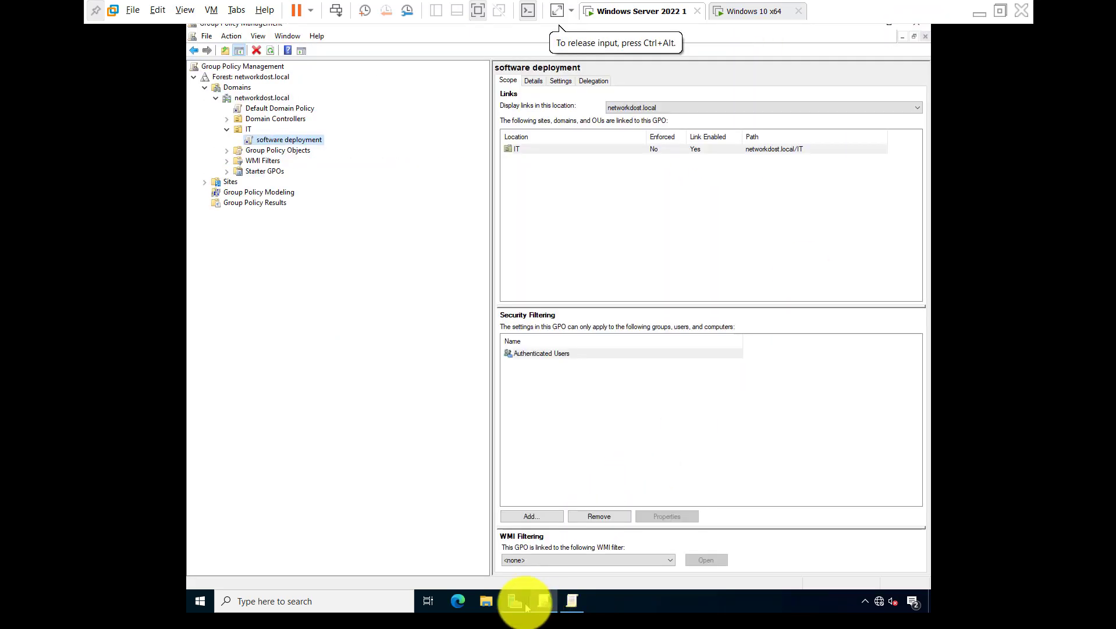
pyautogui.click(515, 602)
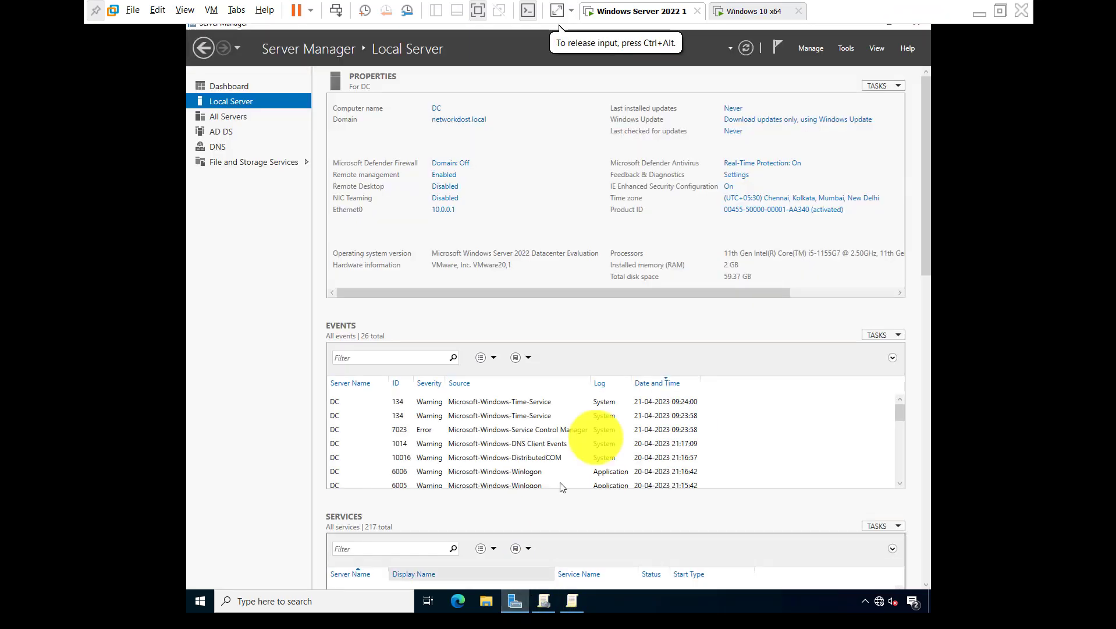
pyautogui.click(847, 48)
pyautogui.click(797, 111)
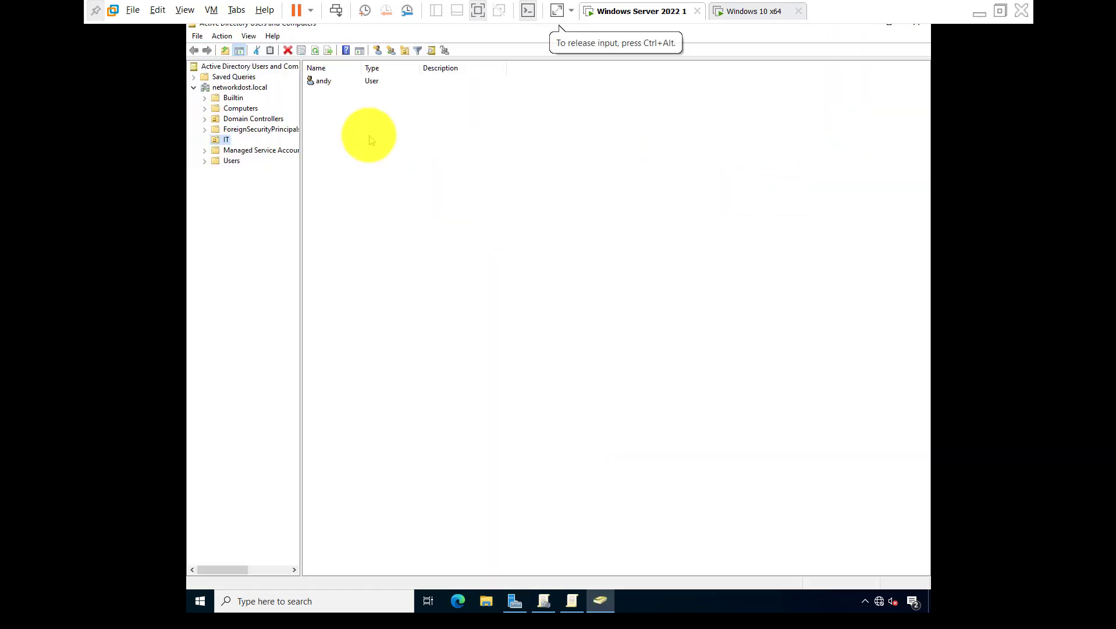
# On the Windows 10 VM, sign in as Other user with the IT user's domain username and password.
pyautogui.click(726, 19)
pyautogui.click(352, 345)
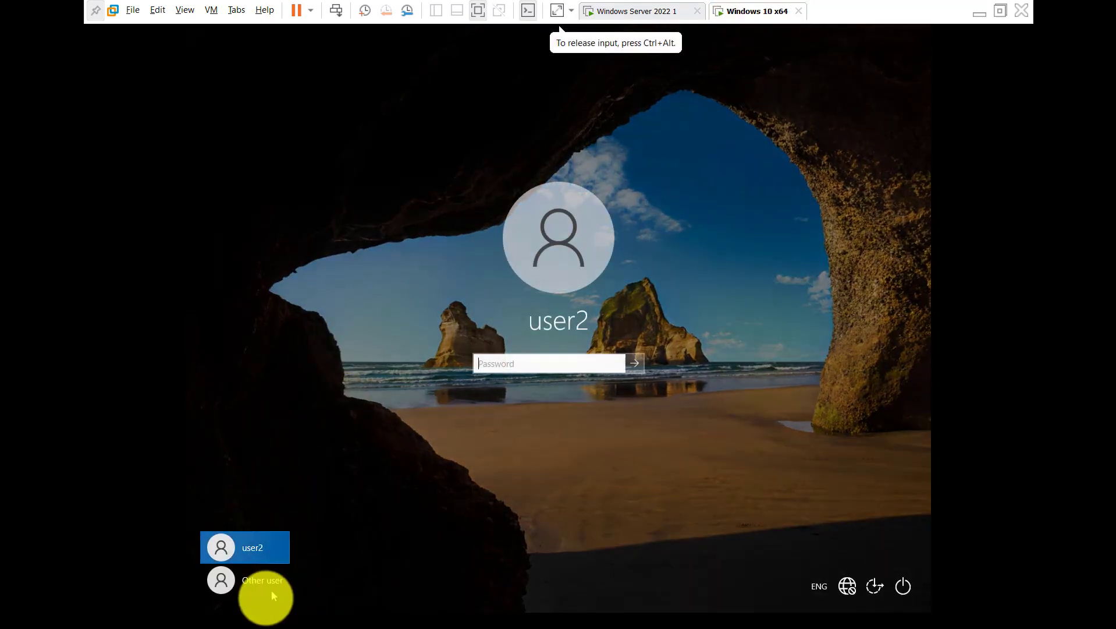
pyautogui.click(265, 585)
pyautogui.write('and')
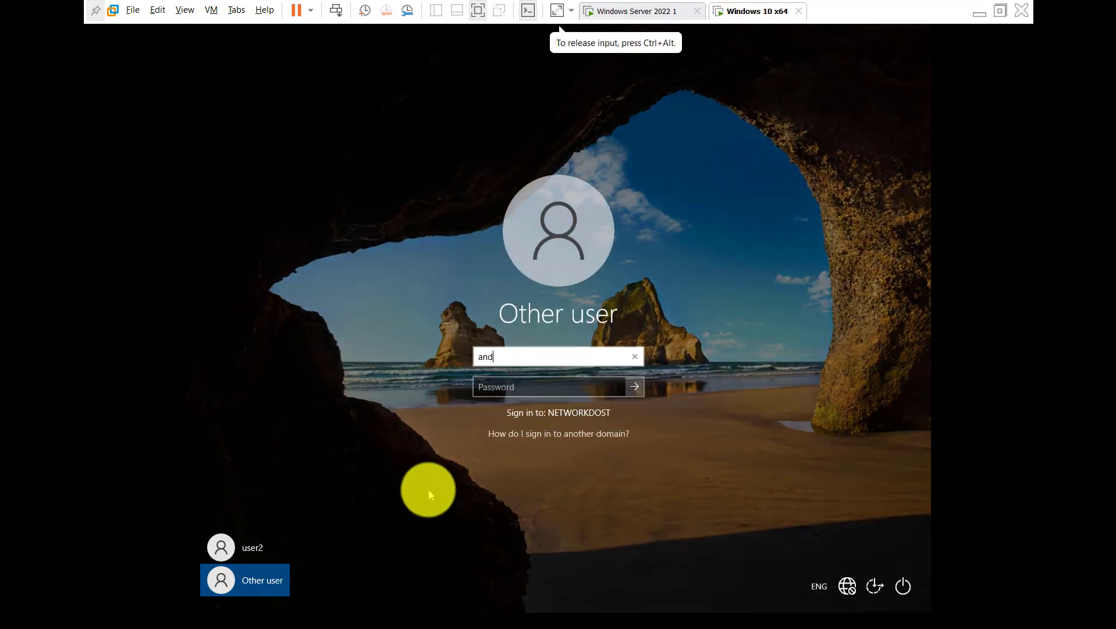
pyautogui.write('y.local')
pyautogui.press('Tab')
pyautogui.write('***')
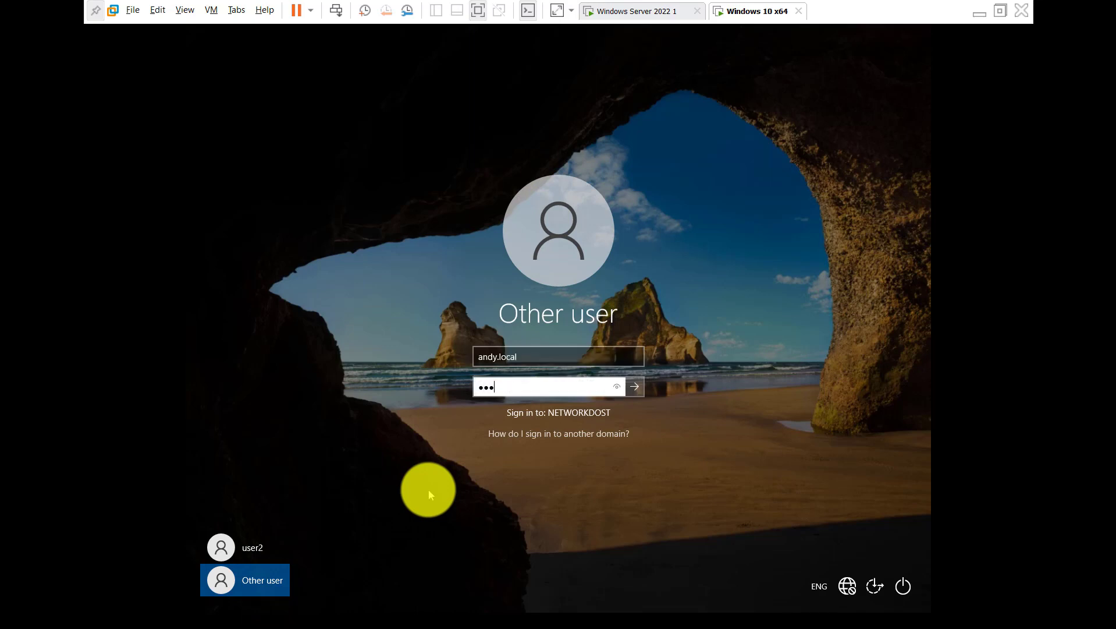
pyautogui.write('*******')
pyautogui.press('Return')
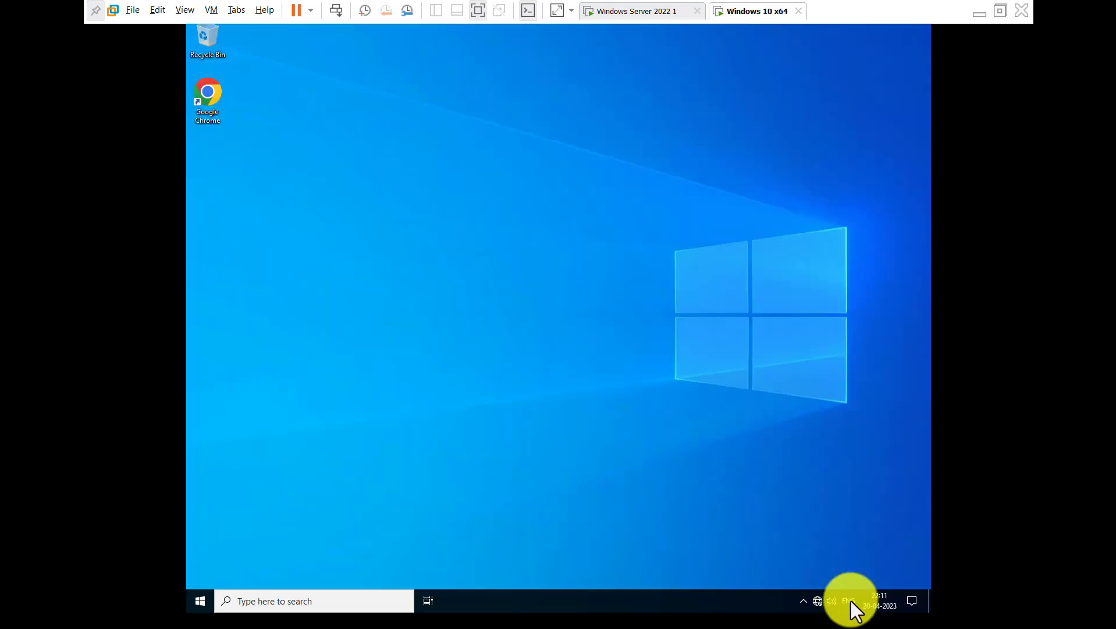
# Check the Windows 10 Start menu app list for Google Chrome, then close the menu.
pyautogui.click(456, 173)
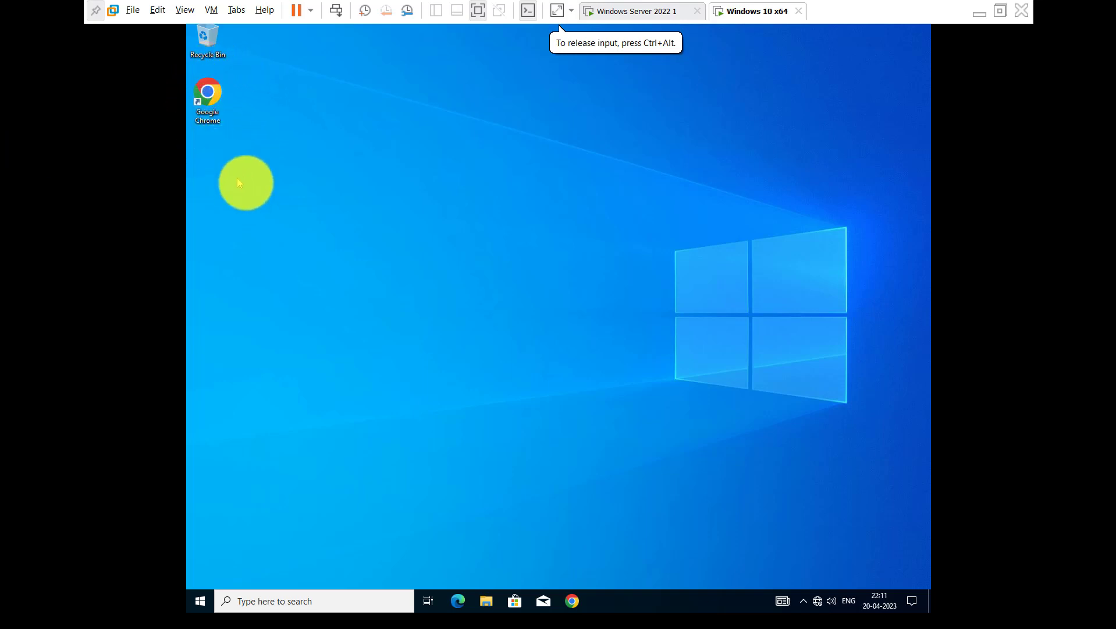
pyautogui.click(200, 600)
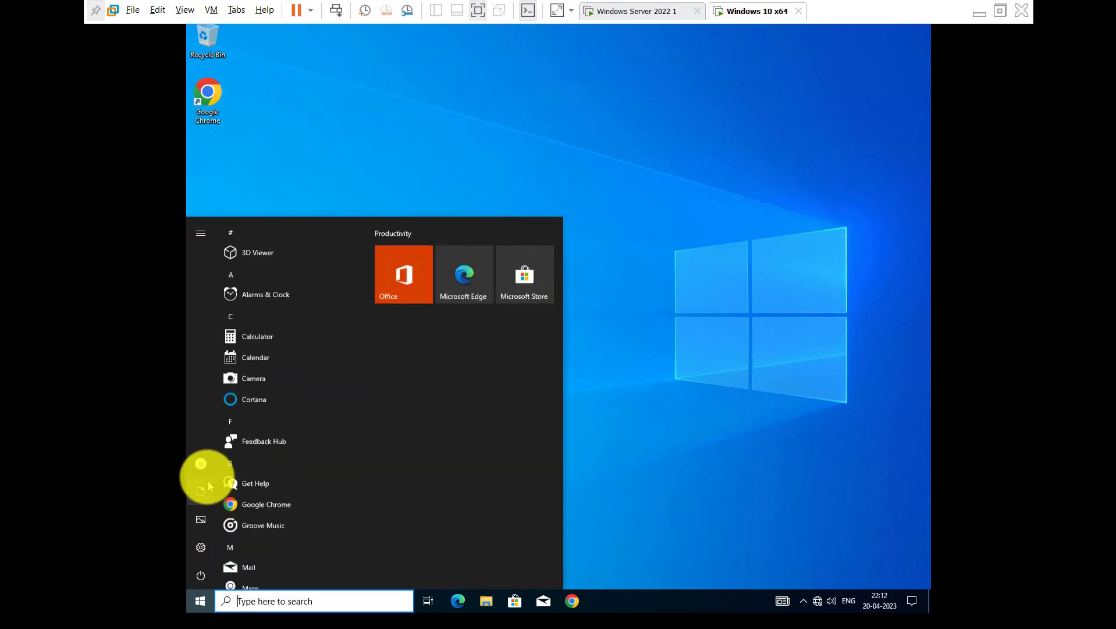
pyautogui.click(418, 150)
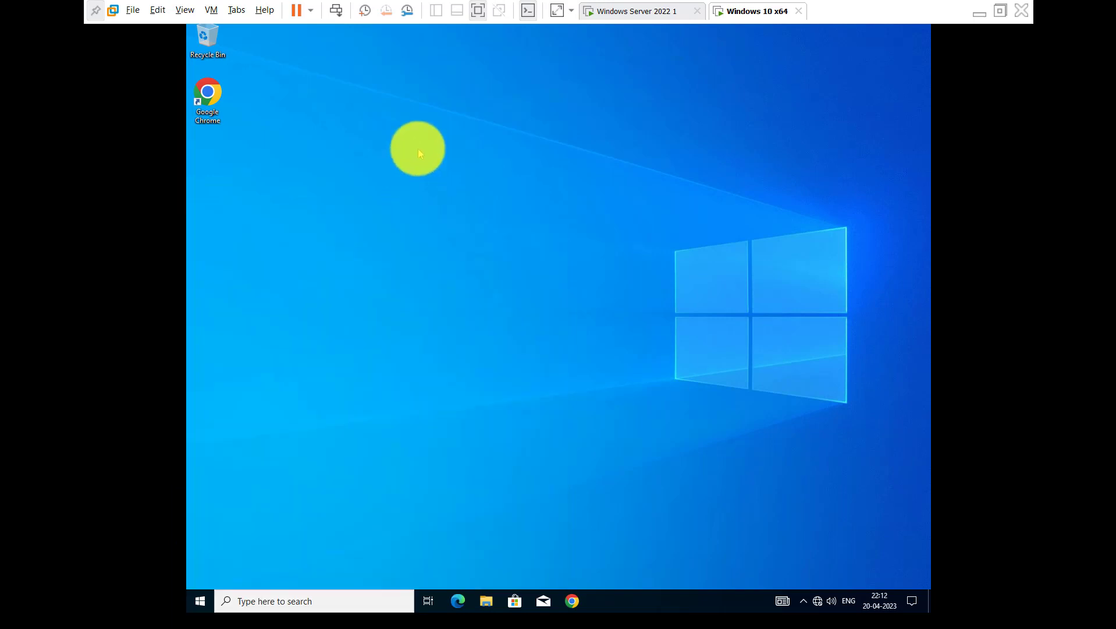